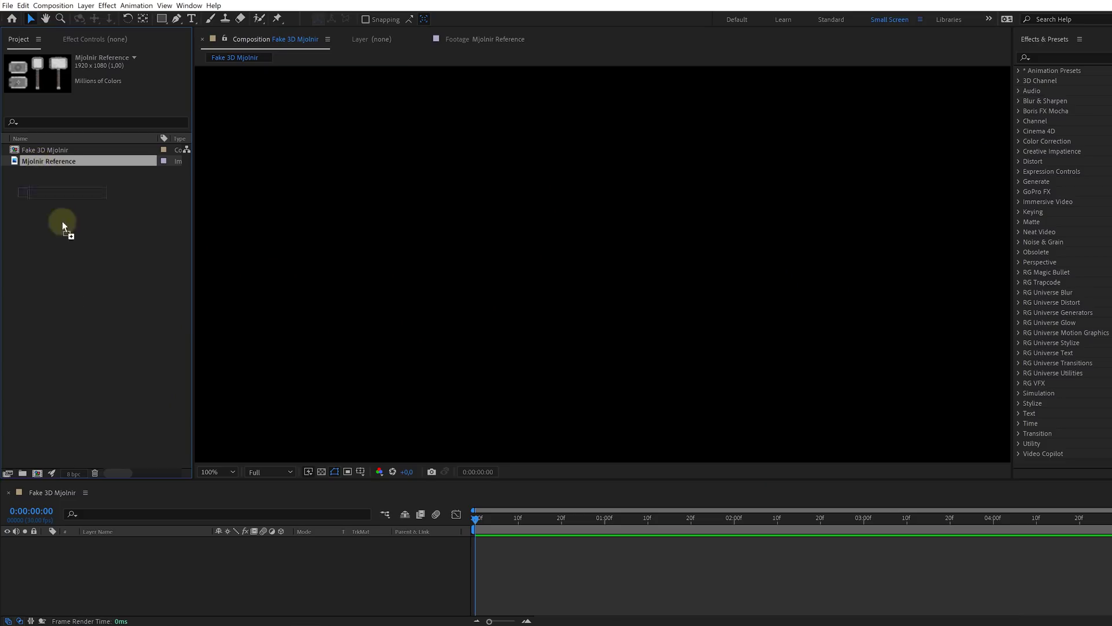
Step: Place the Mjolnir Reference image into the Fake 3D Mjolnir composition timeline
left_click_drag(61, 221, 74, 559)
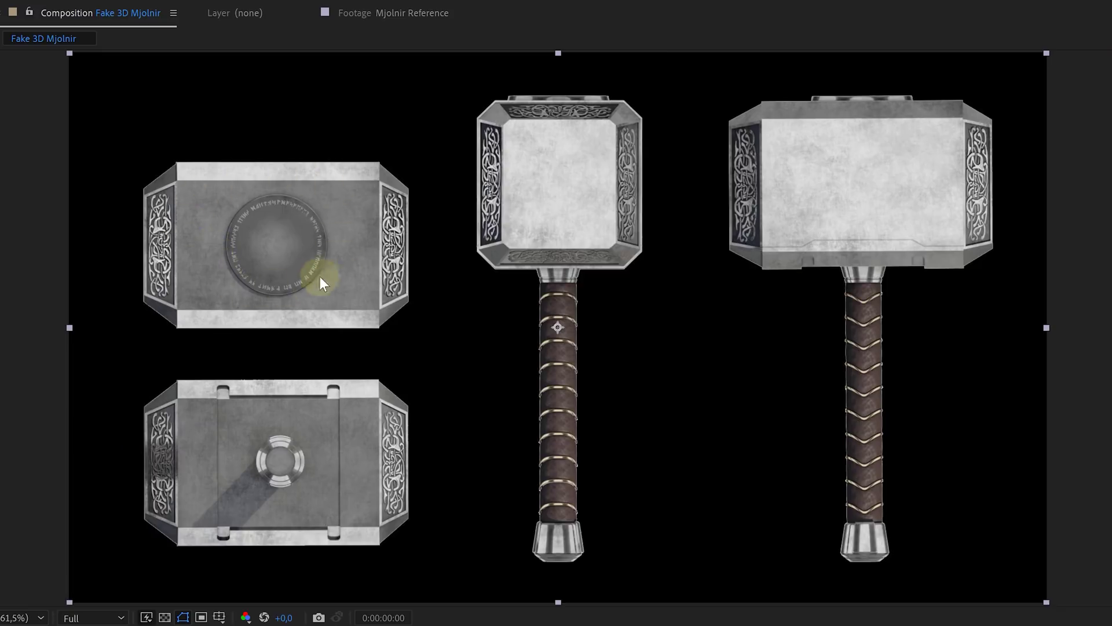
Step: Draw a rectangle mask around the hammer's round rune-engraved top face
left_click_drag(178, 180, 380, 325)
scroll(362, 164, "up", 4)
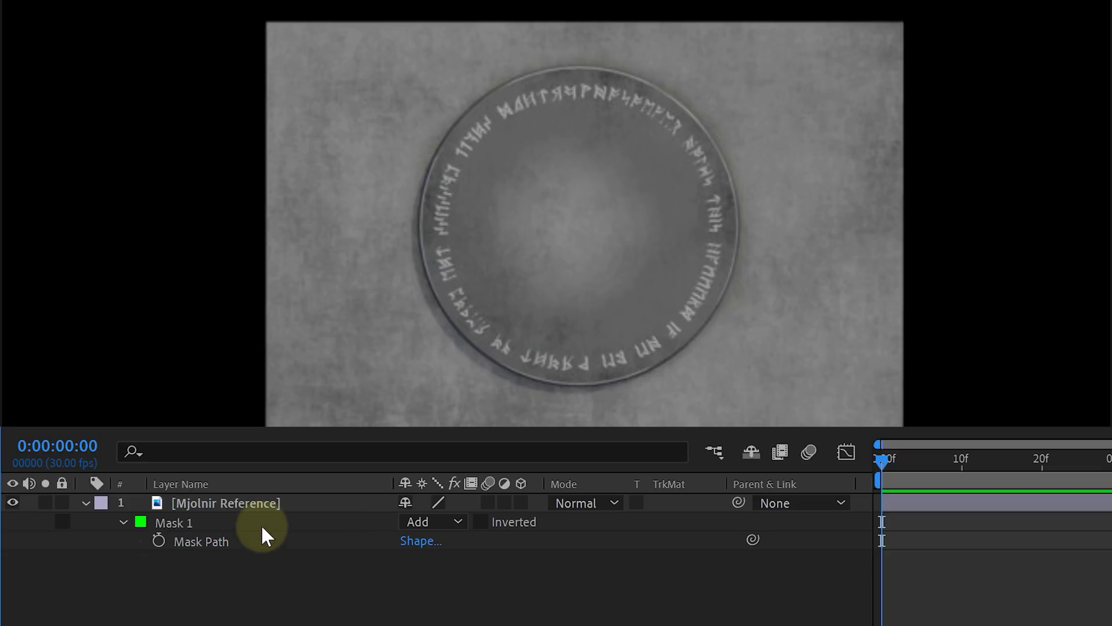
Step: Duplicate the masked reference layer, delete its mask, and re-mask the copy to the pale edge strip
left_click(258, 502)
key("ctrl+d")
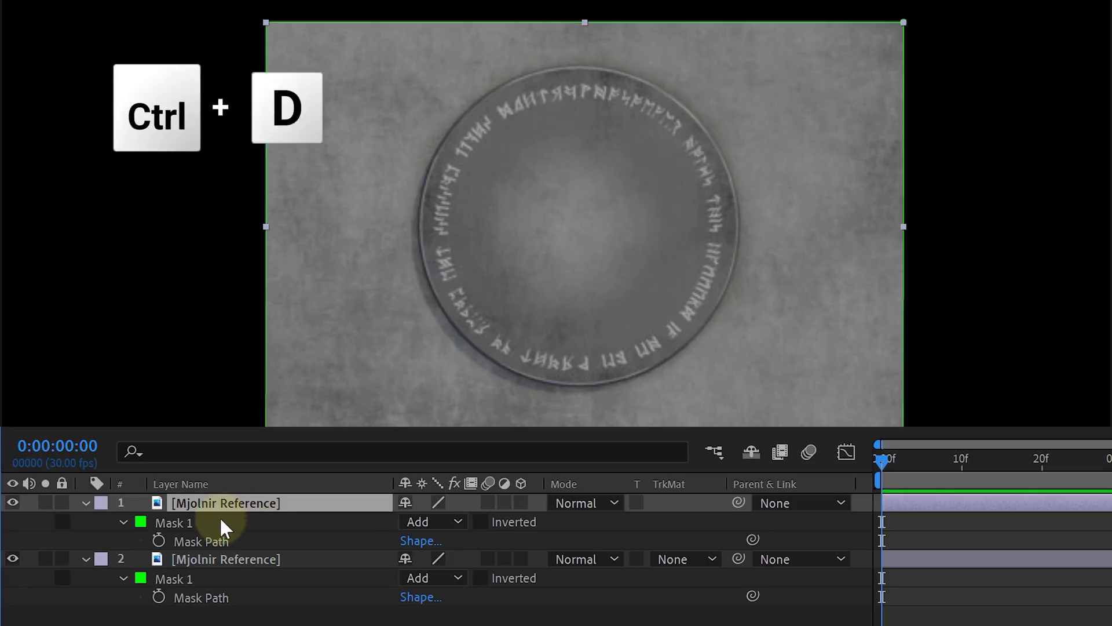
left_click(176, 522)
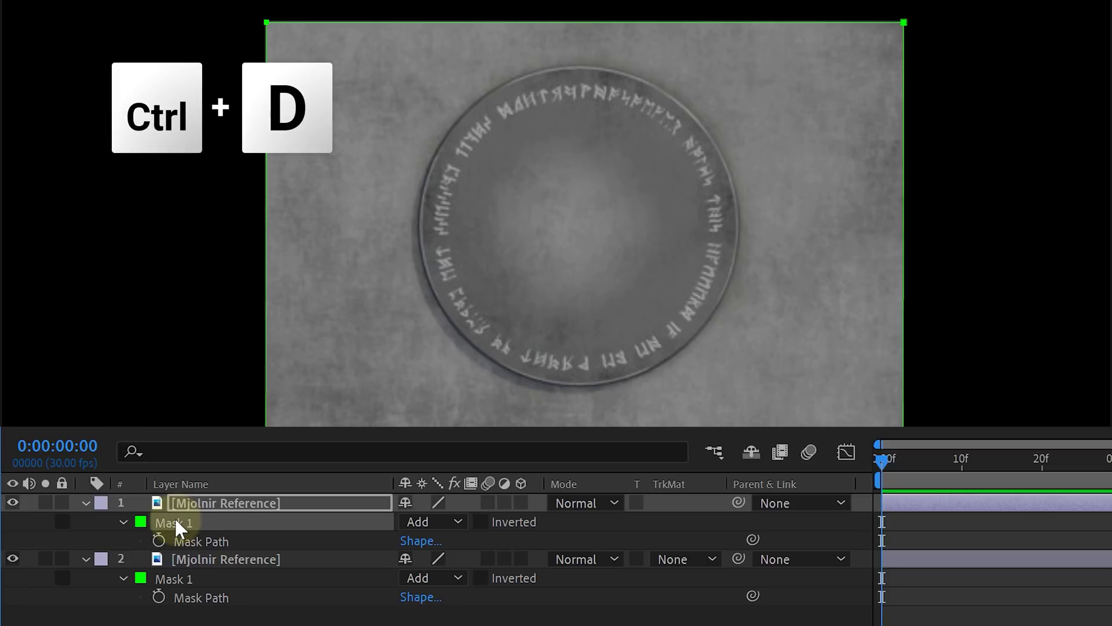
key("Delete")
mouse_move(256, 322)
left_mouse_down()
mouse_move(298, 348)
mouse_move(479, 385)
mouse_move(750, 381)
mouse_move(739, 369)
left_mouse_up()
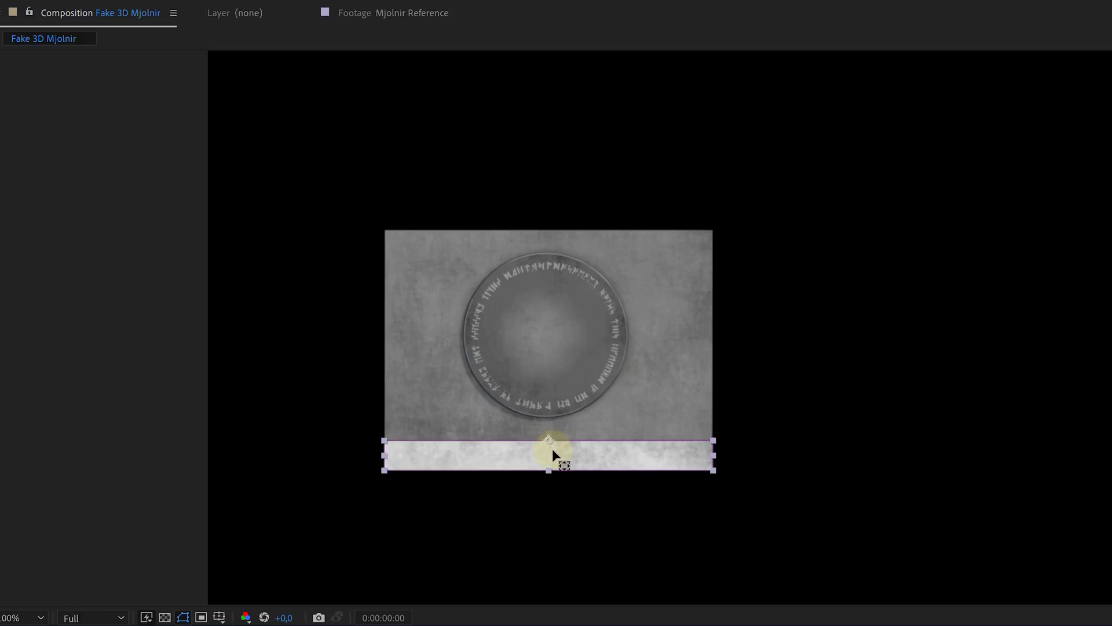
scroll(552, 455, "up", 1)
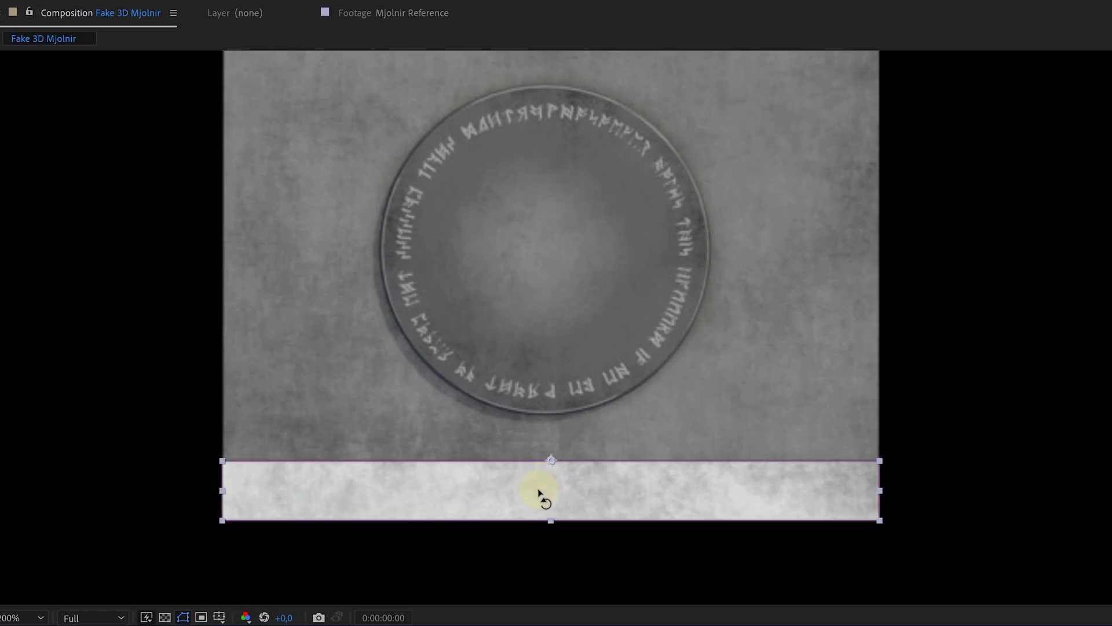
mouse_move(539, 494)
left_mouse_down()
mouse_move(561, 495)
mouse_move(511, 492)
mouse_move(571, 495)
mouse_move(520, 494)
mouse_move(566, 489)
mouse_move(529, 494)
left_mouse_up()
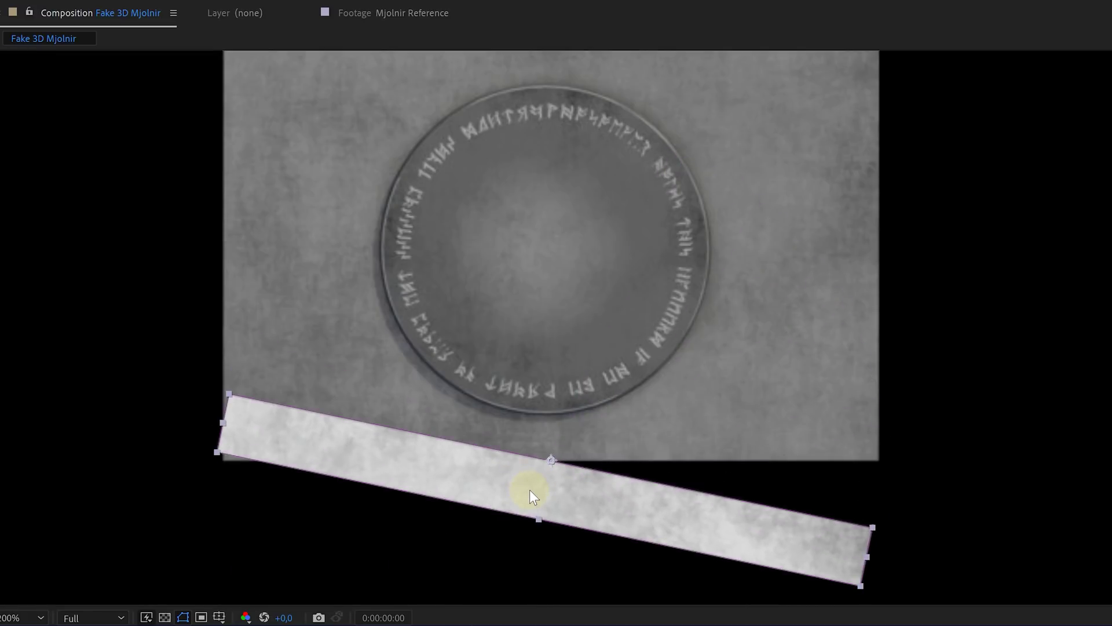
key("ctrl+z")
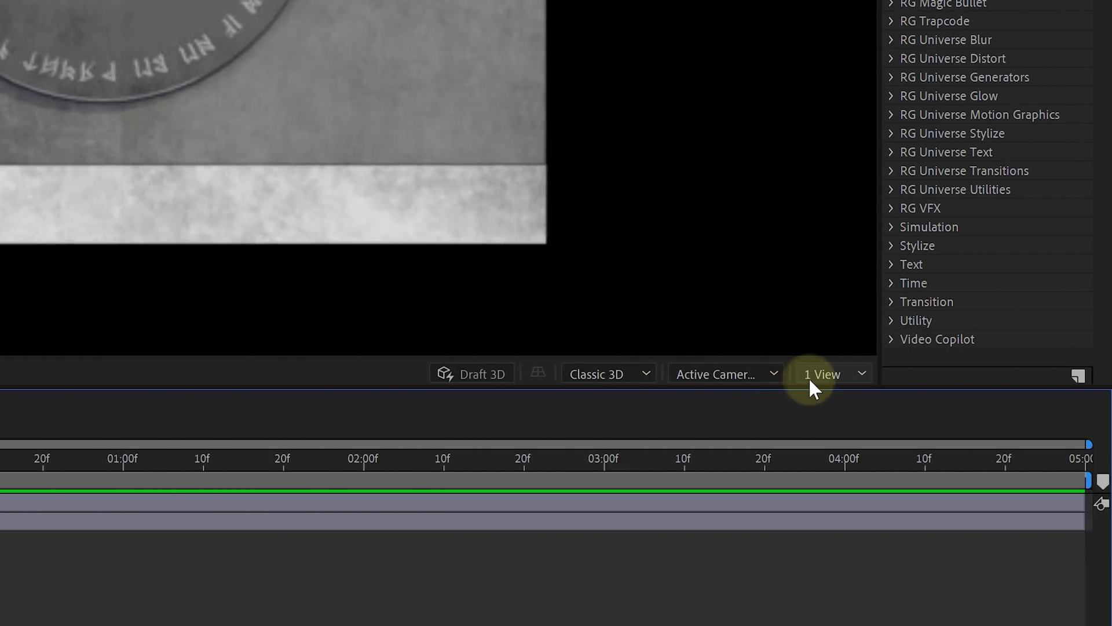
Step: Switch the viewer to 4 Views and select the bottom strip layer
left_click(810, 381)
left_click(846, 445)
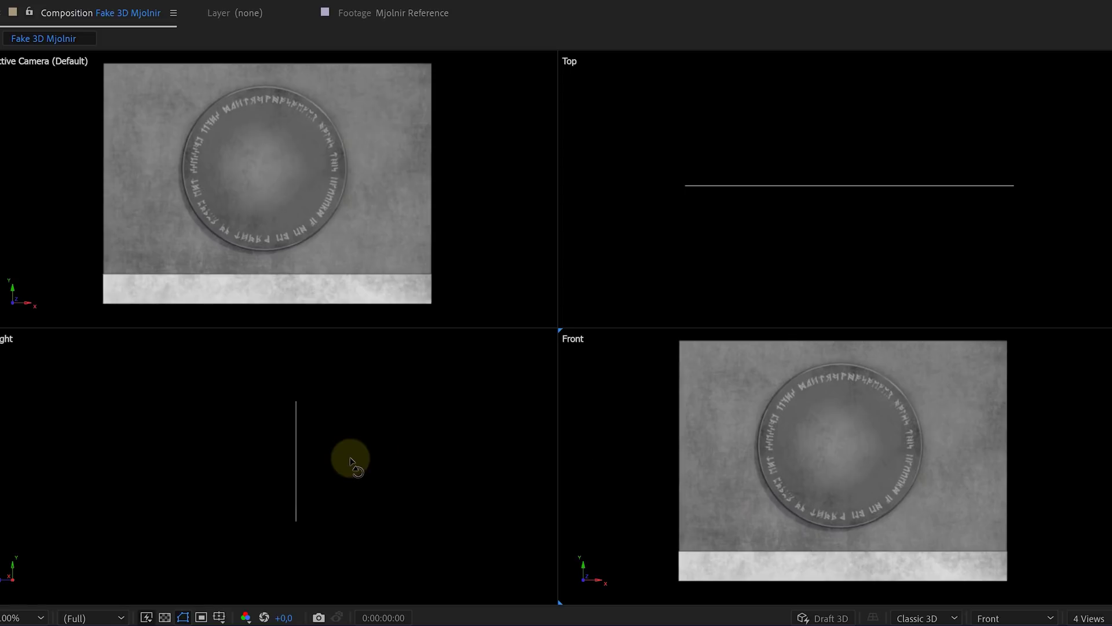
left_click(267, 289)
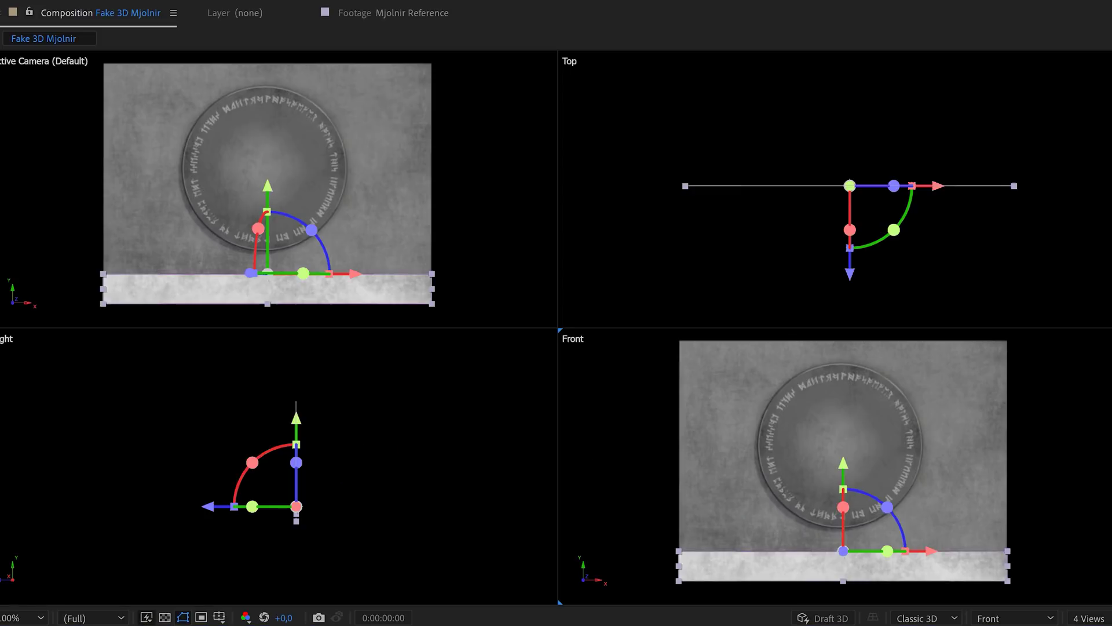
Step: Test-move the strip along Y, X and Z in the Right and Top views, undo, then select Long Edge Piece
left_click(352, 291)
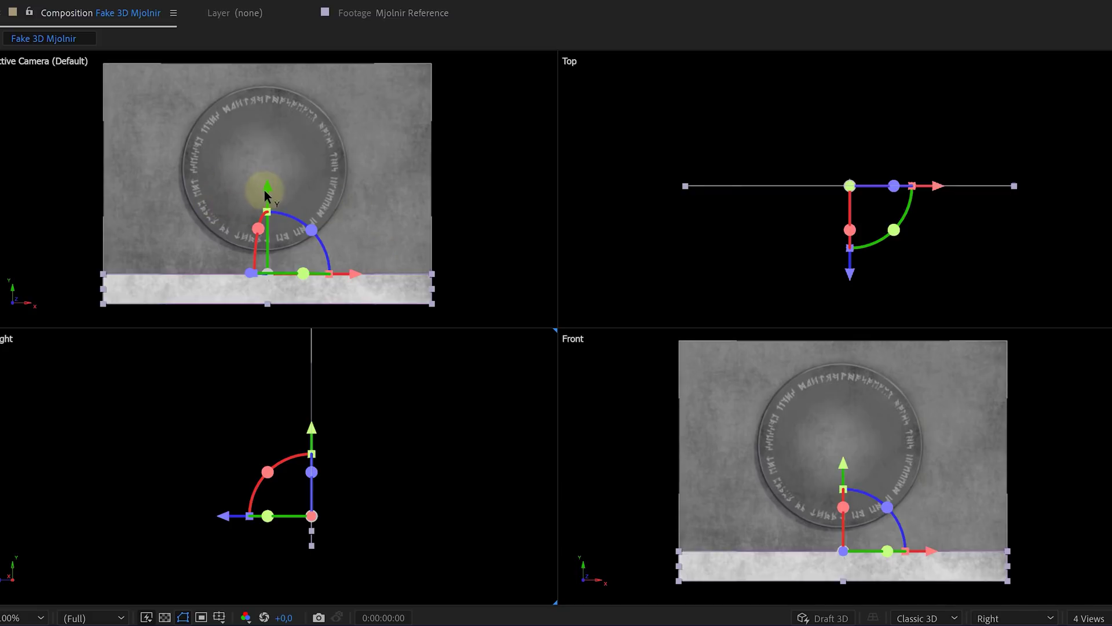
mouse_move(265, 191)
left_mouse_down()
mouse_move(267, 244)
mouse_move(266, 186)
left_mouse_up()
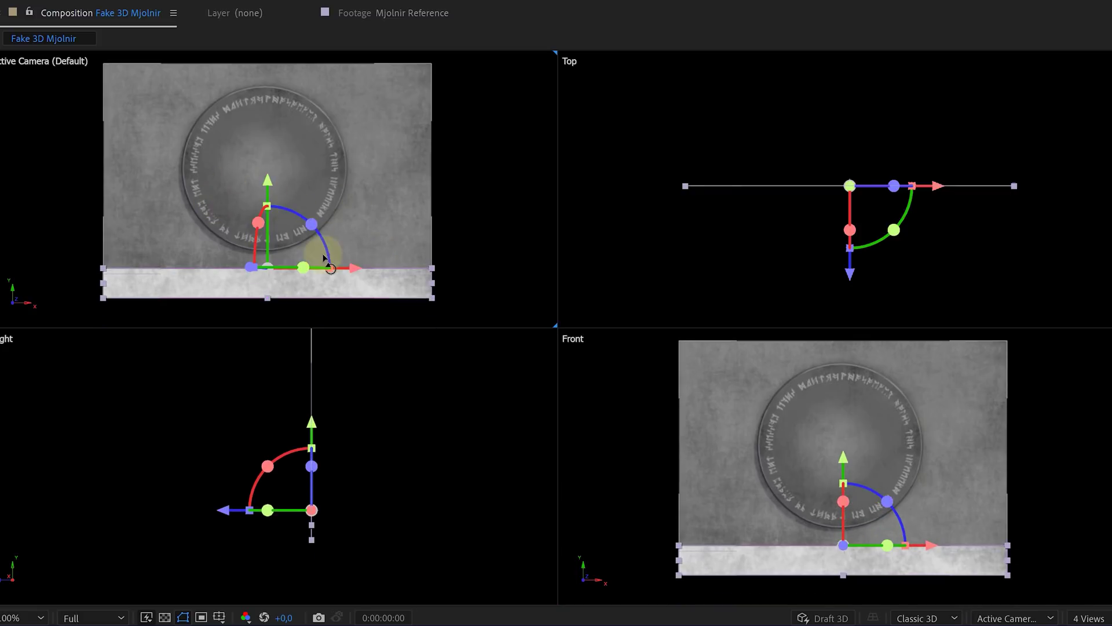
mouse_move(347, 267)
left_mouse_down()
mouse_move(436, 267)
mouse_move(342, 262)
left_mouse_up()
key("ctrl+z")
key("ctrl+z")
left_click(995, 145)
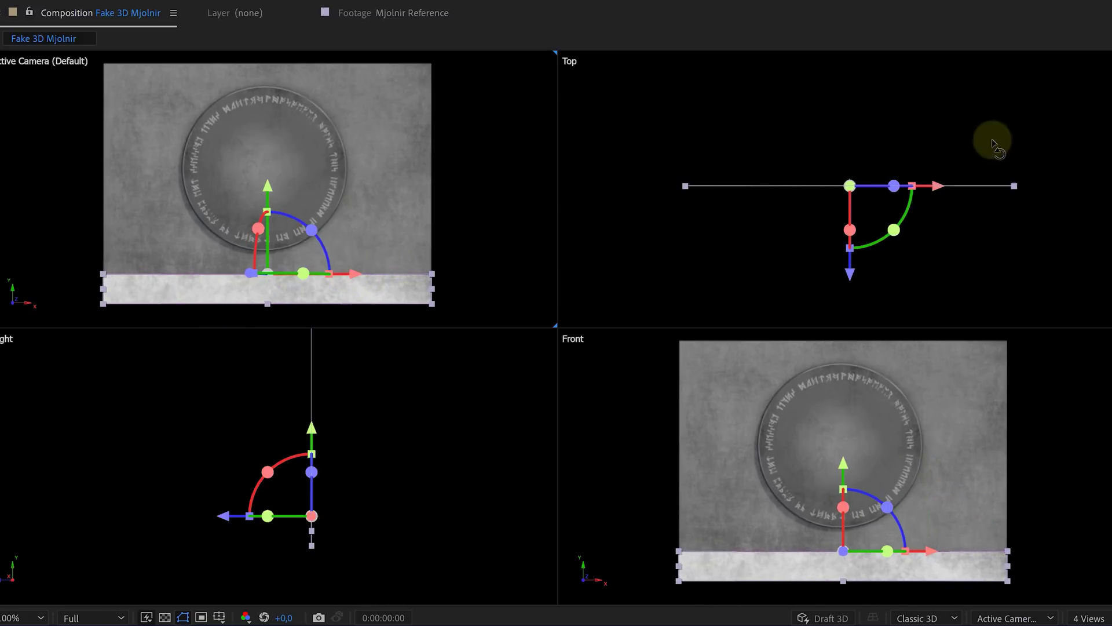
left_click_drag(848, 278, 777, 303)
key("ctrl+z")
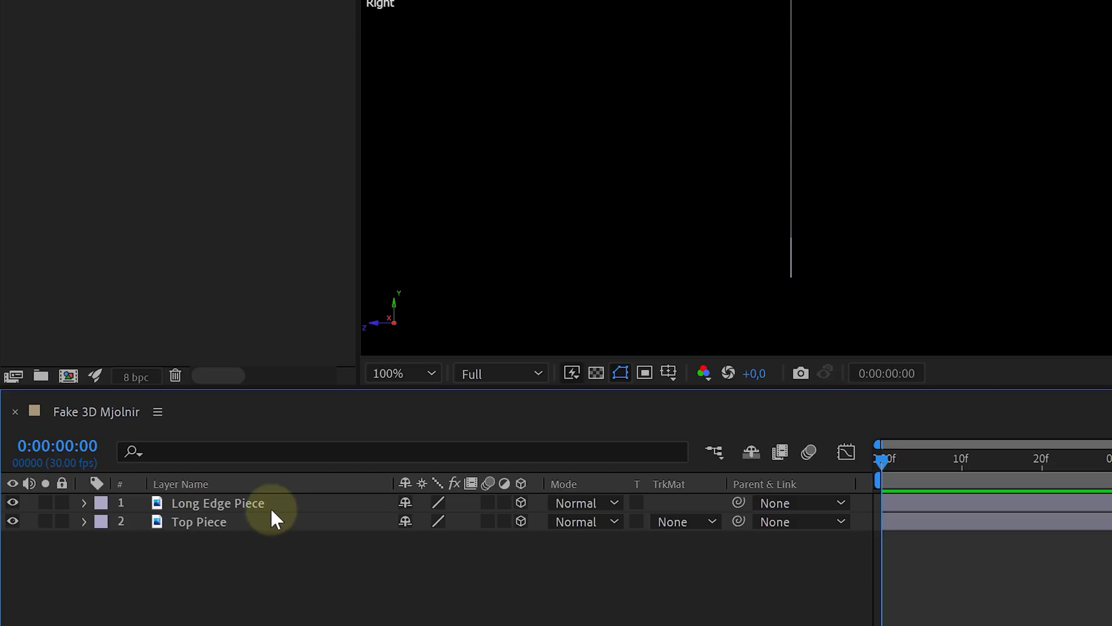
left_click(255, 503)
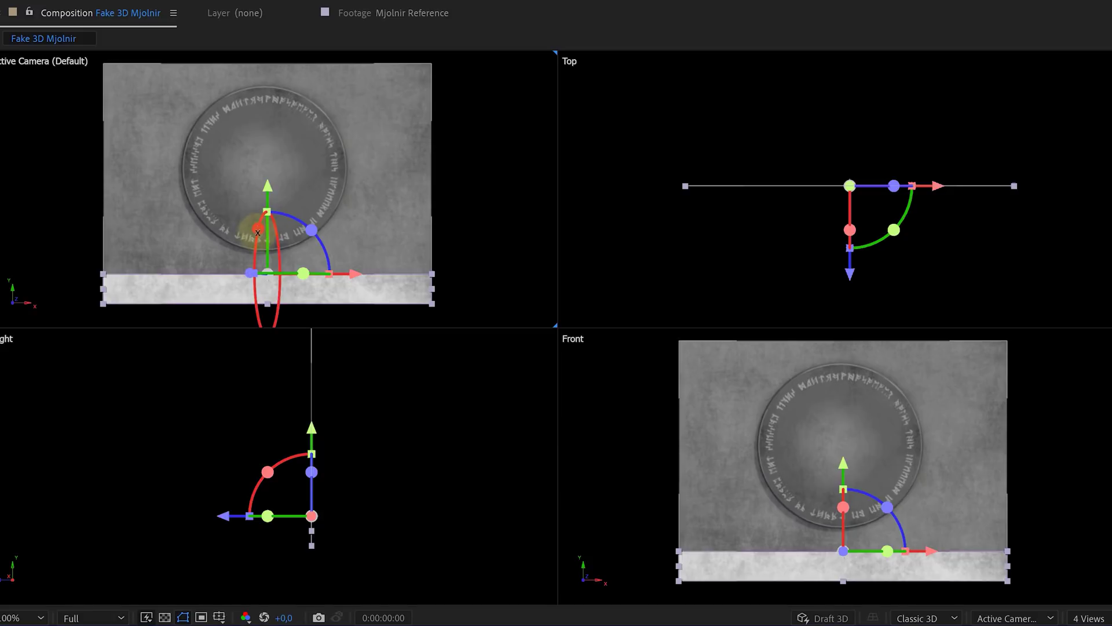
Step: Tip Long Edge Piece around its X axis and orbit the view to check it edge-on
mouse_move(258, 232)
left_mouse_down()
mouse_move(250, 271)
mouse_move(248, 213)
mouse_move(228, 290)
mouse_move(237, 237)
left_mouse_up()
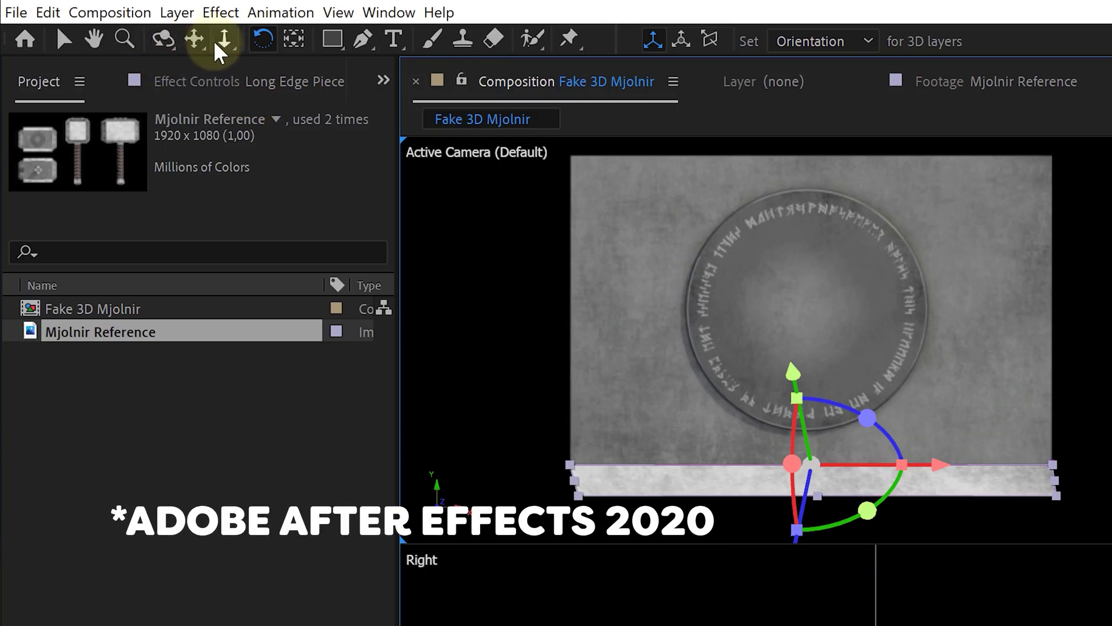
left_click(163, 39)
left_click_drag(351, 198, 251, 203)
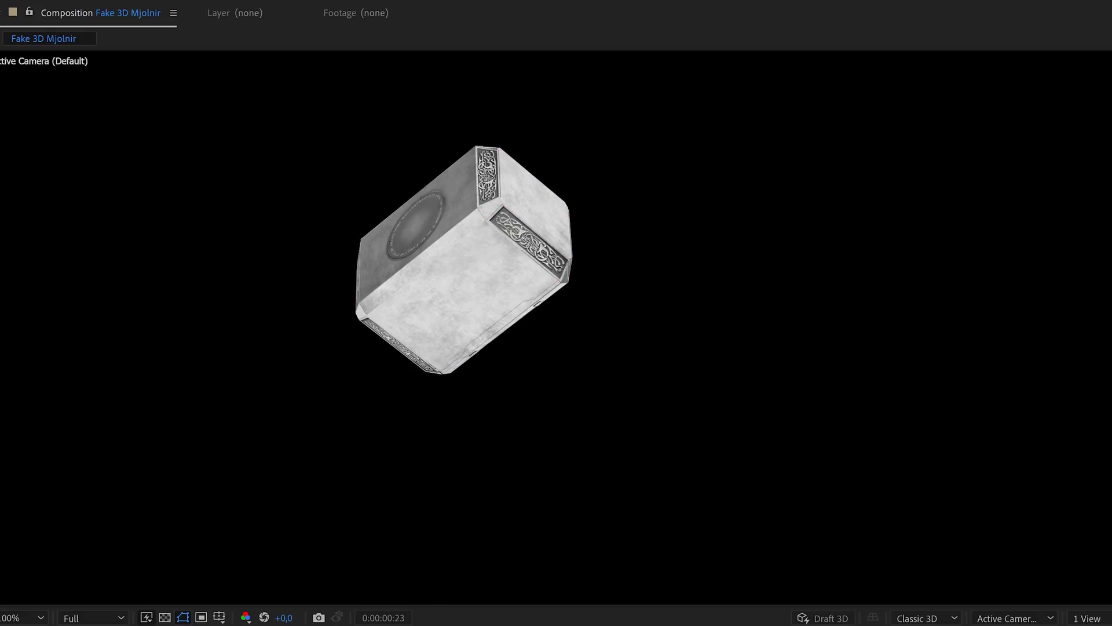
Step: Pre-compose all hammer layers into Mjolnir, then turn on 3D Layer and Collapse Transformations
left_click_drag(664, 398, 219, 371)
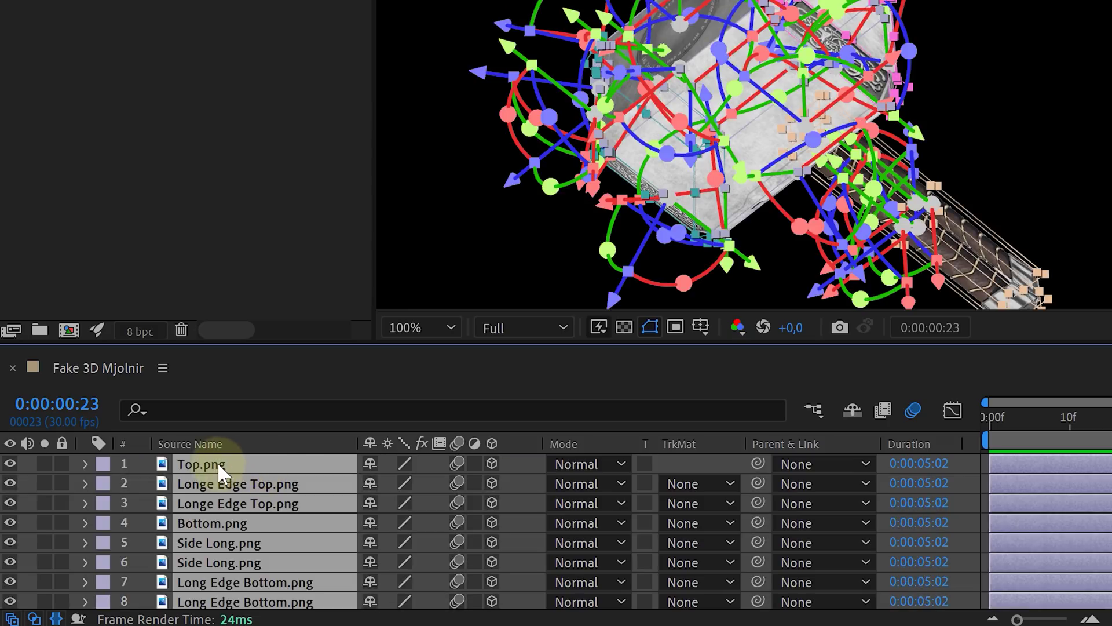
right_click(218, 465)
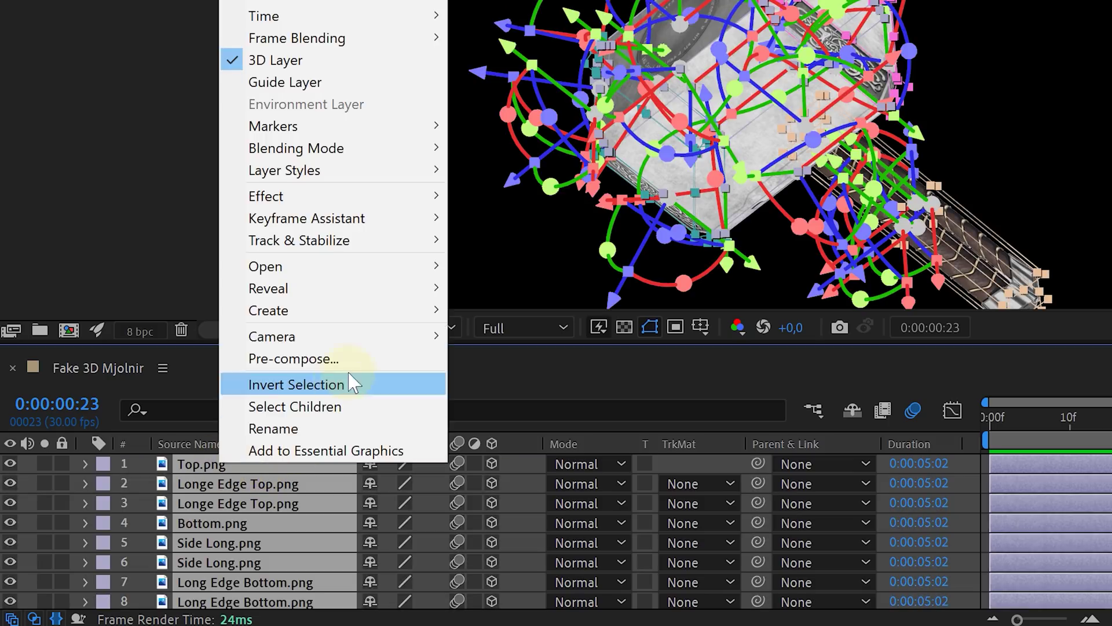
left_click(355, 361)
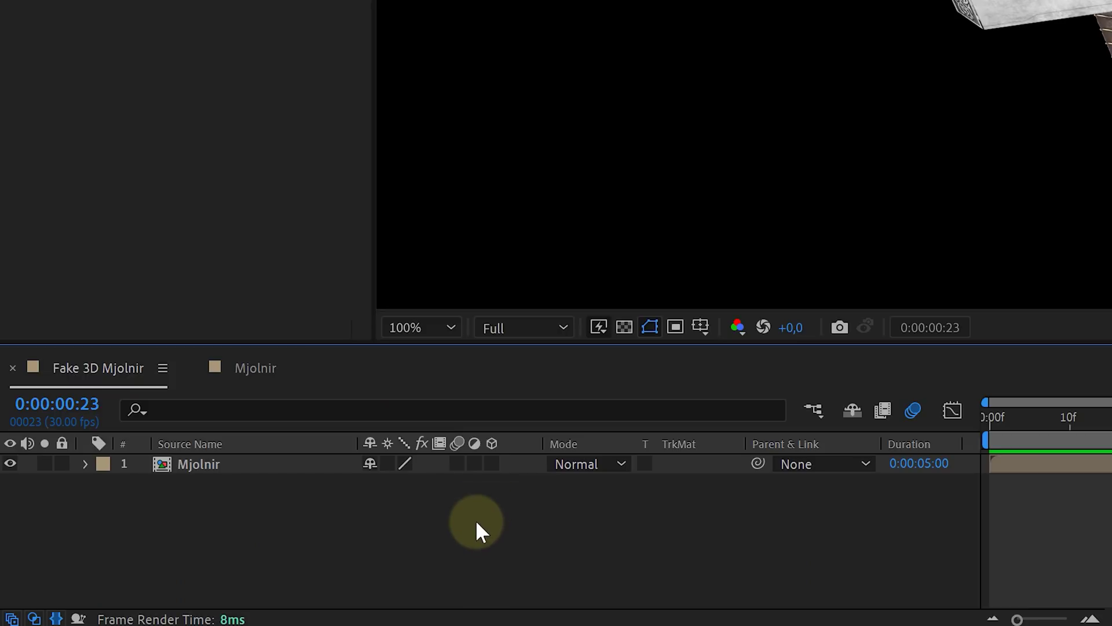
left_click(492, 465)
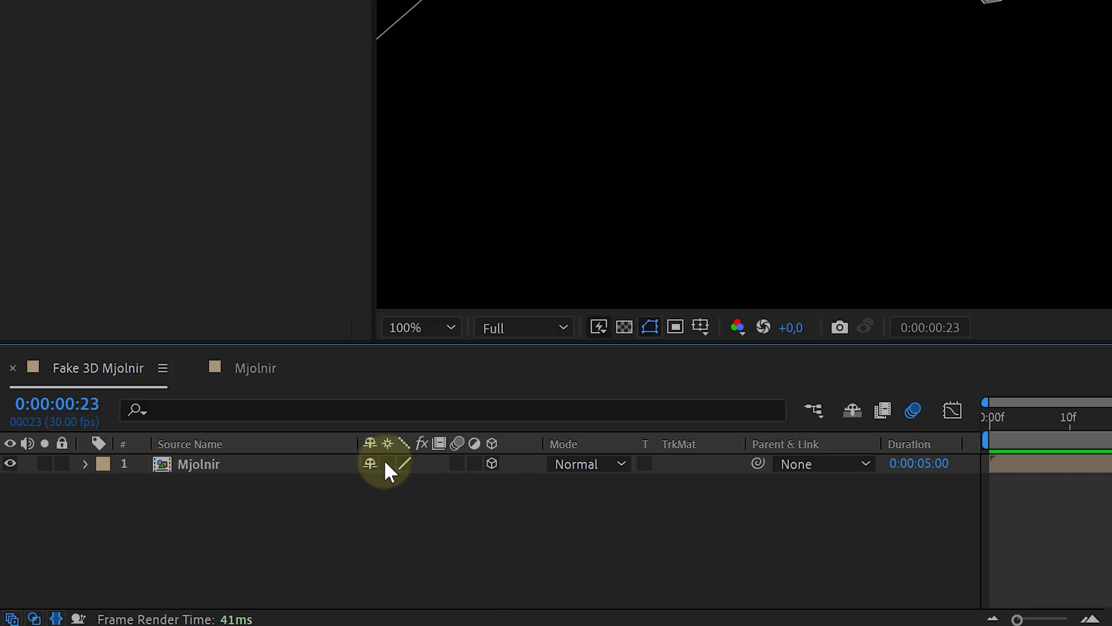
left_click(386, 463)
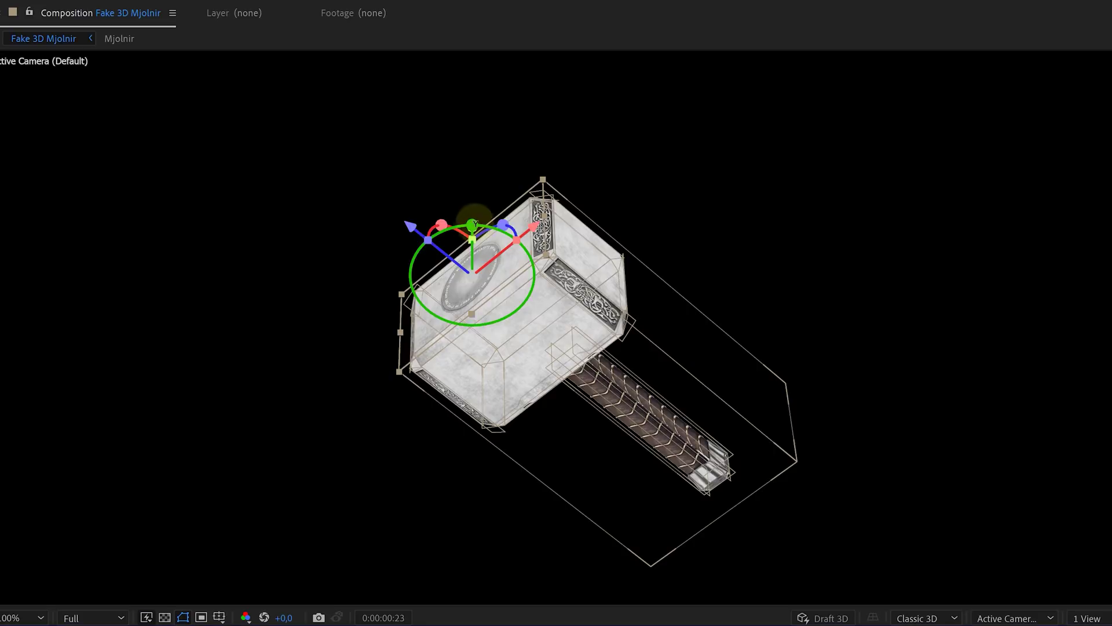
Step: Spin the assembled hammer around in 3D and nudge its position slightly
left_click_drag(530, 272, 447, 229)
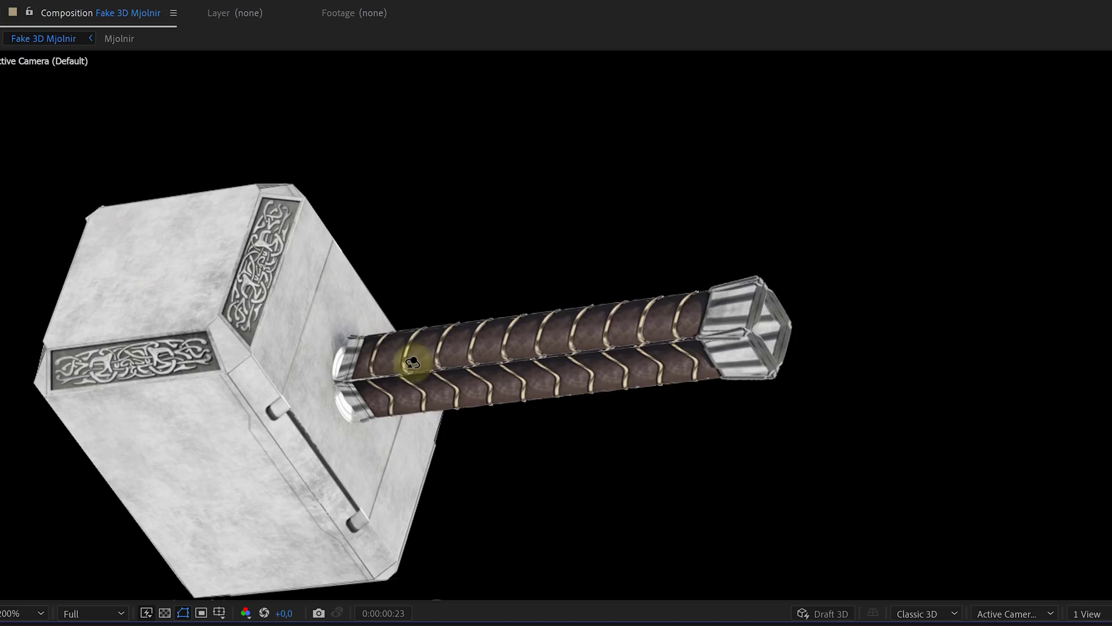
left_click_drag(417, 360, 447, 442)
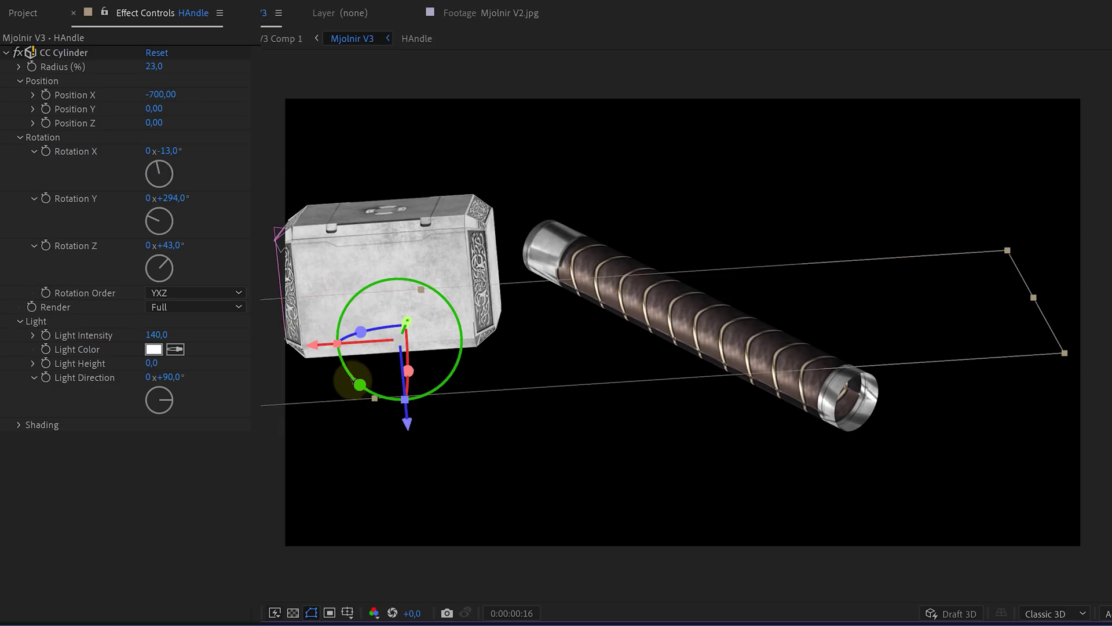
Step: Rotate the handle on Y, add Lorenzo Thor.mov under the hammer, and angle it to his grip
left_click_drag(797, 26, 801, 19)
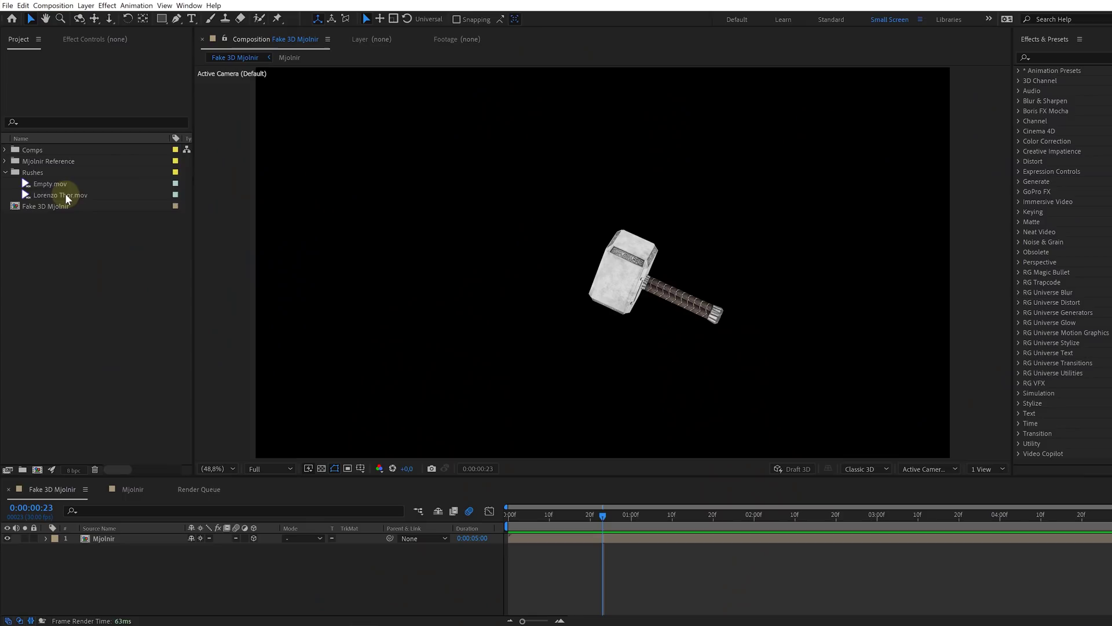
left_click_drag(65, 193, 113, 579)
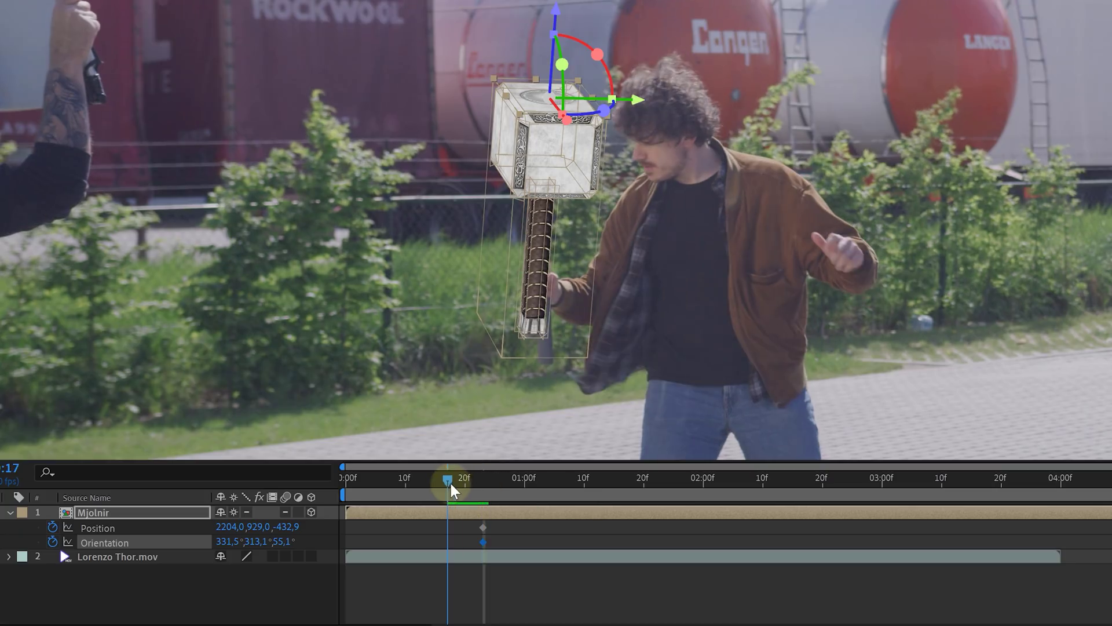
left_click_drag(597, 81, 603, 96)
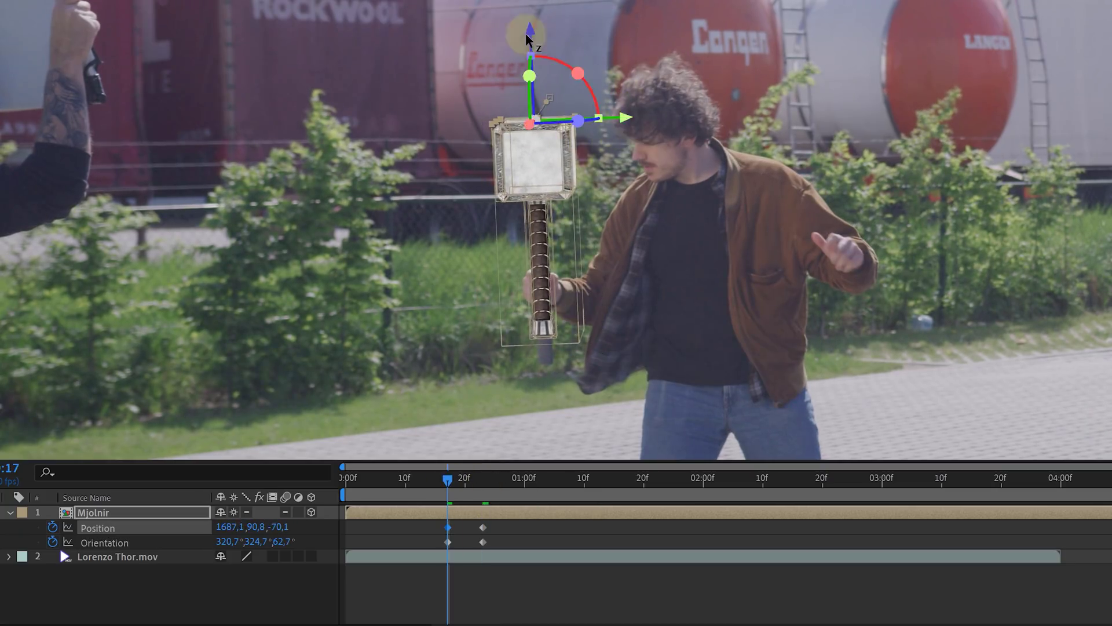
Step: Keyframe the hammer's position and orientation at frames 11, 6 and 3 so it lands in his hand, then preview
left_click_drag(447, 479, 411, 479)
left_click_drag(538, 107, 540, 59)
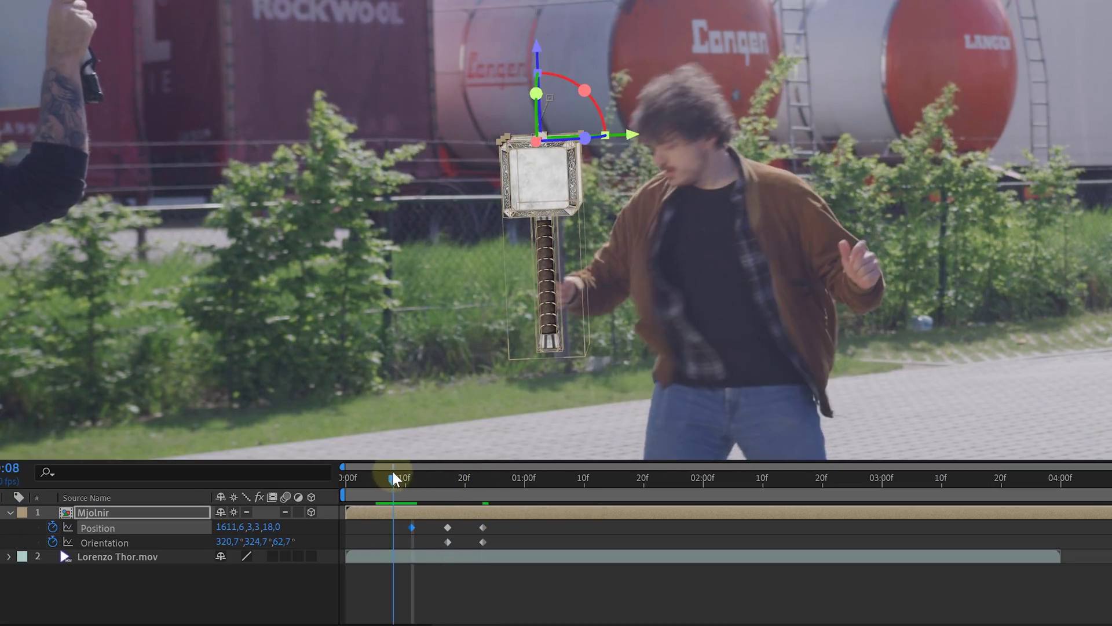
left_click_drag(411, 479, 381, 479)
left_click_drag(573, 87, 591, 95)
left_click_drag(638, 154, 684, 161)
left_click_drag(381, 478, 364, 478)
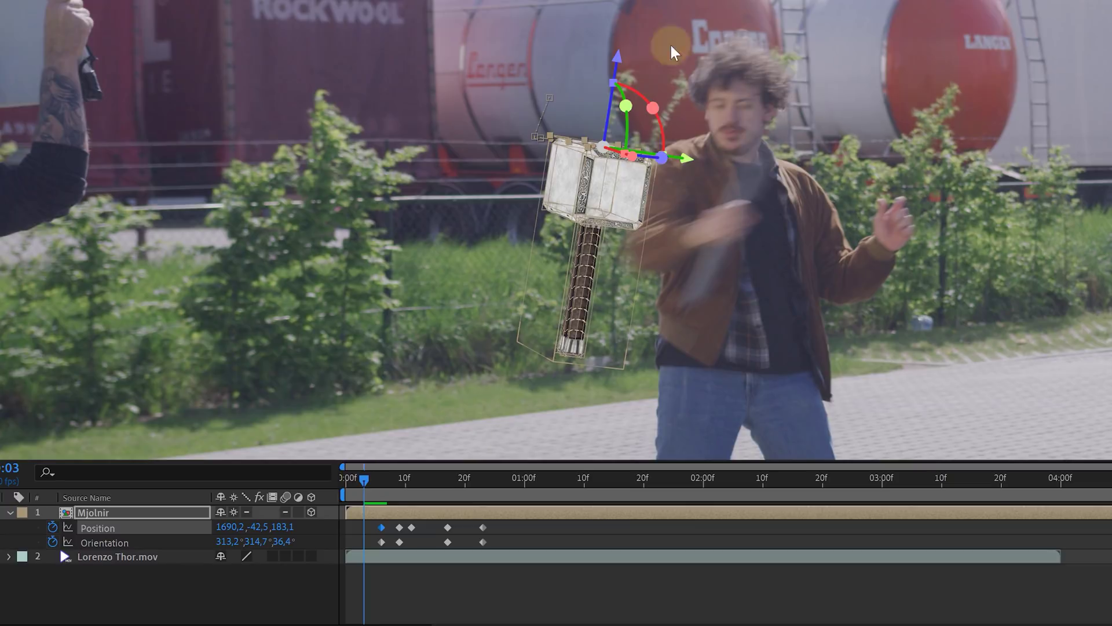
left_click_drag(670, 43, 839, 149)
mouse_move(804, 26)
left_mouse_down()
mouse_move(802, 8)
mouse_move(807, 23)
left_mouse_up()
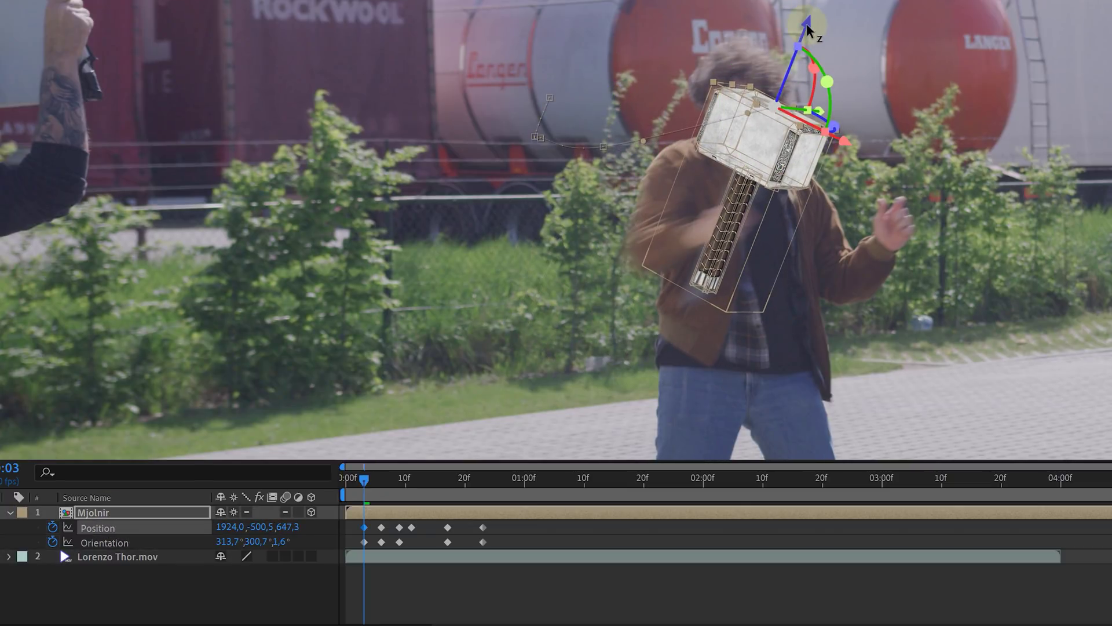
key("space")
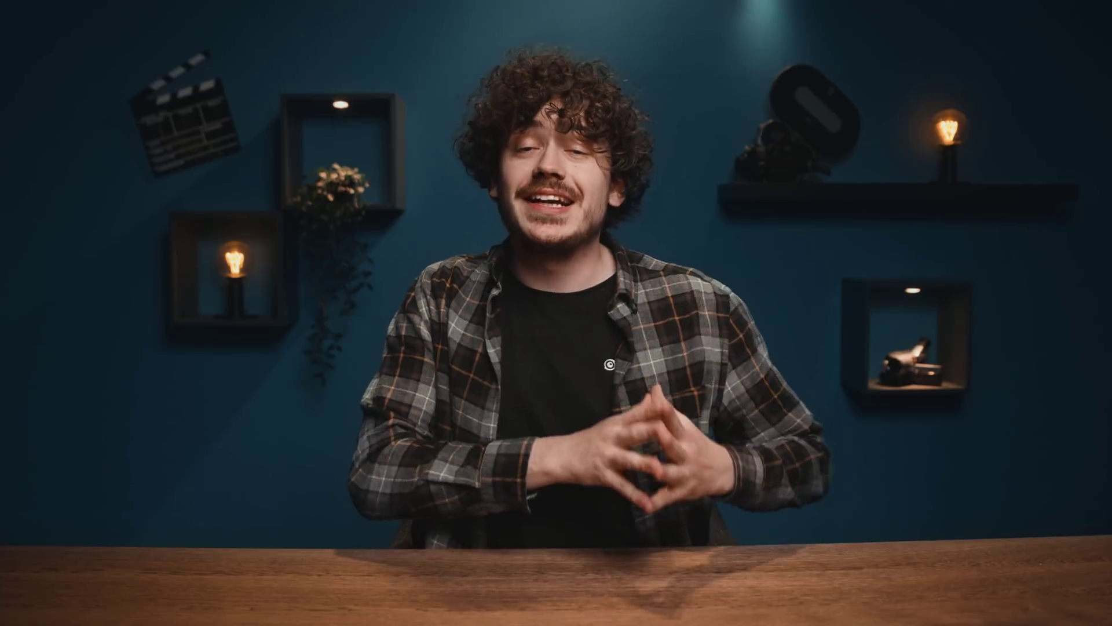
Step: Add a new Spot light to the composition
right_click(277, 559)
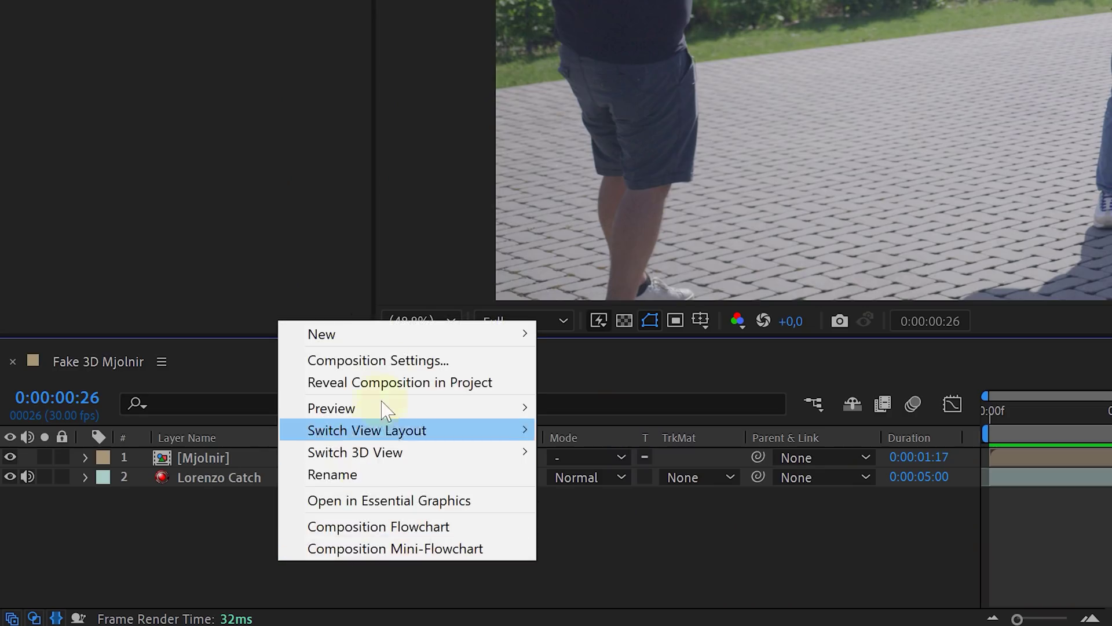
mouse_move(385, 328)
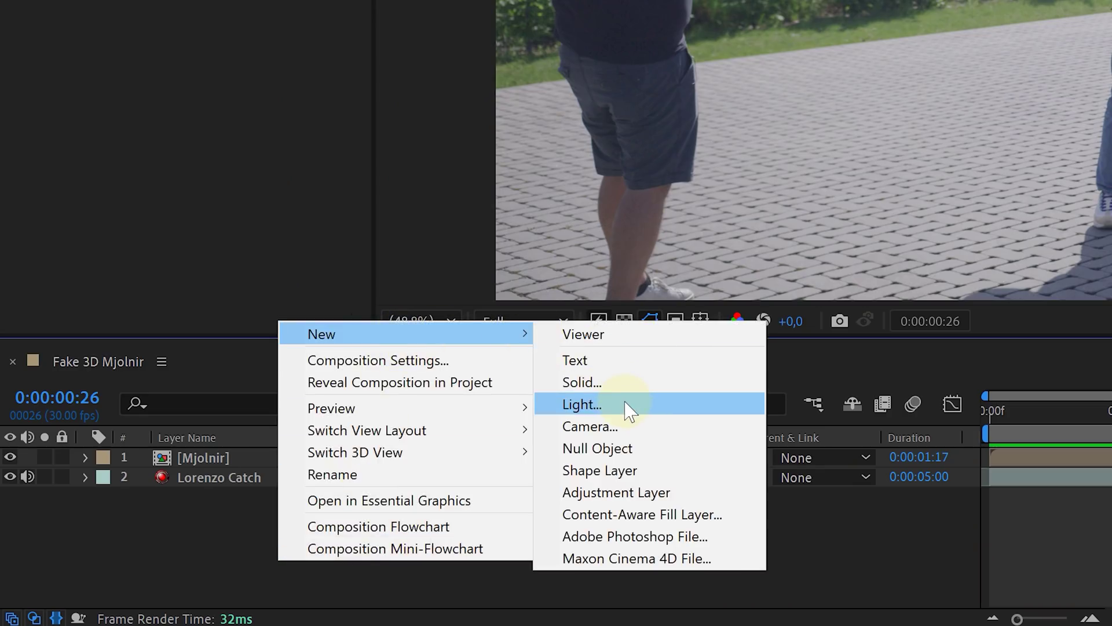
left_click(581, 404)
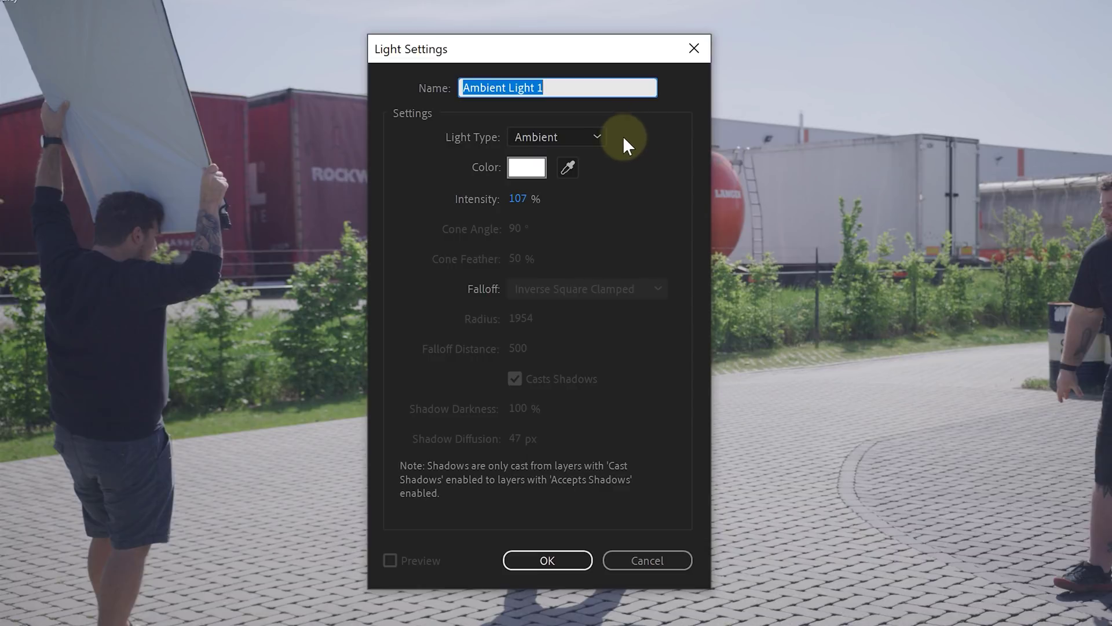
left_click(596, 137)
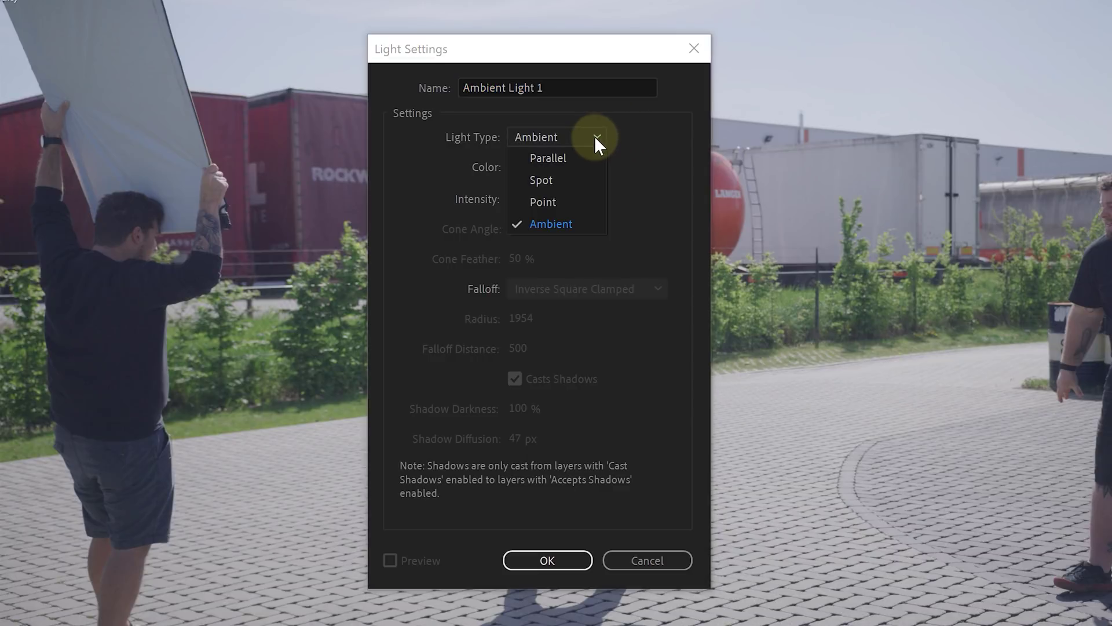
left_click(573, 180)
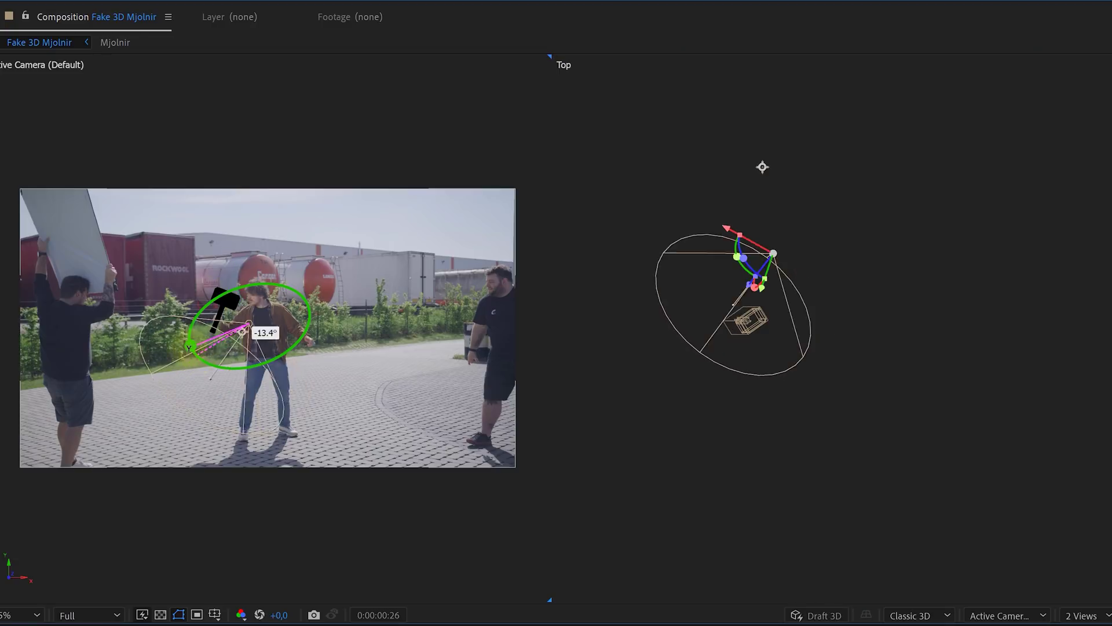
Step: Aim the spot light at the hammer with intensity 694%, cone angle 75° and cone feather 96%
mouse_move(212, 346)
left_mouse_down()
mouse_move(313, 198)
mouse_move(435, 213)
left_mouse_up()
left_click_drag(946, 254, 933, 241)
left_click_drag(269, 446, 371, 464)
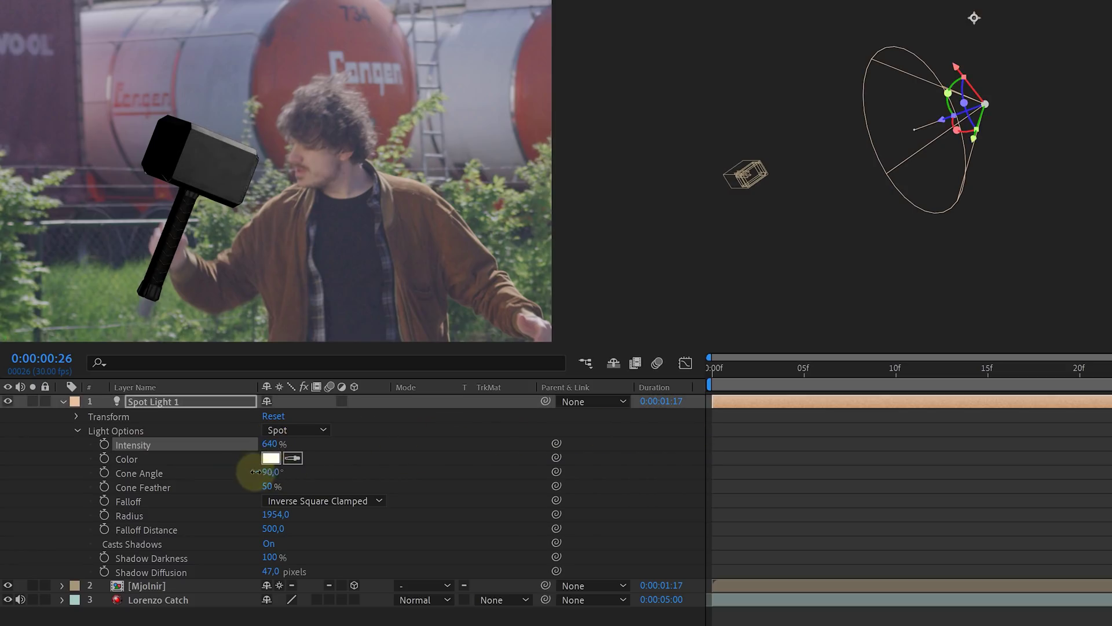
mouse_move(255, 471)
left_mouse_down()
mouse_move(242, 471)
mouse_move(249, 482)
left_mouse_up()
type("96")
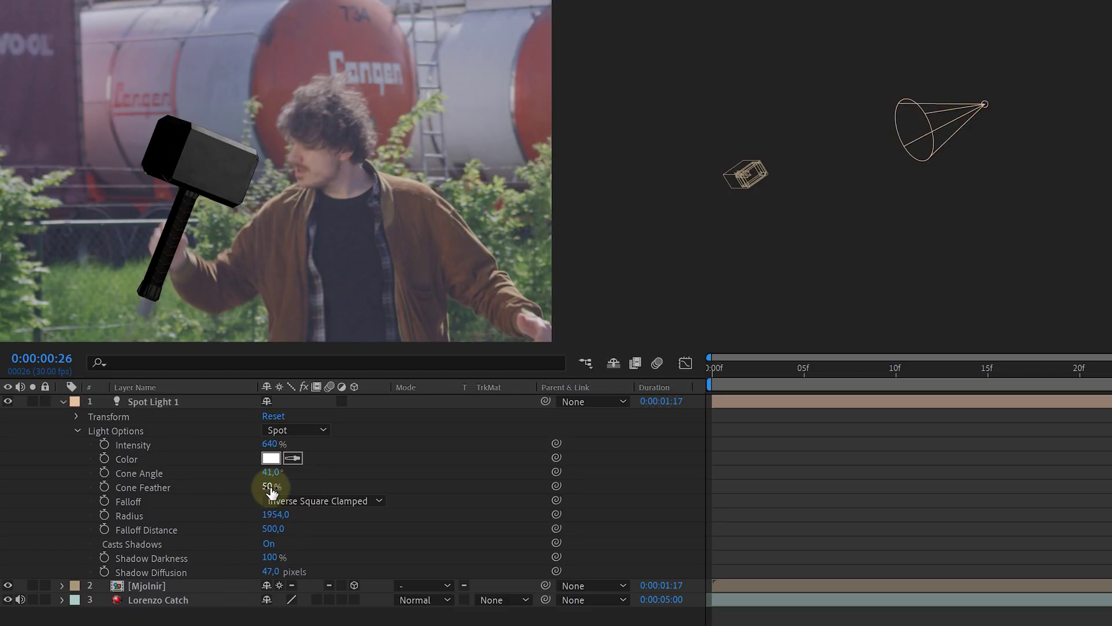
key("Return")
left_click_drag(264, 444, 294, 463)
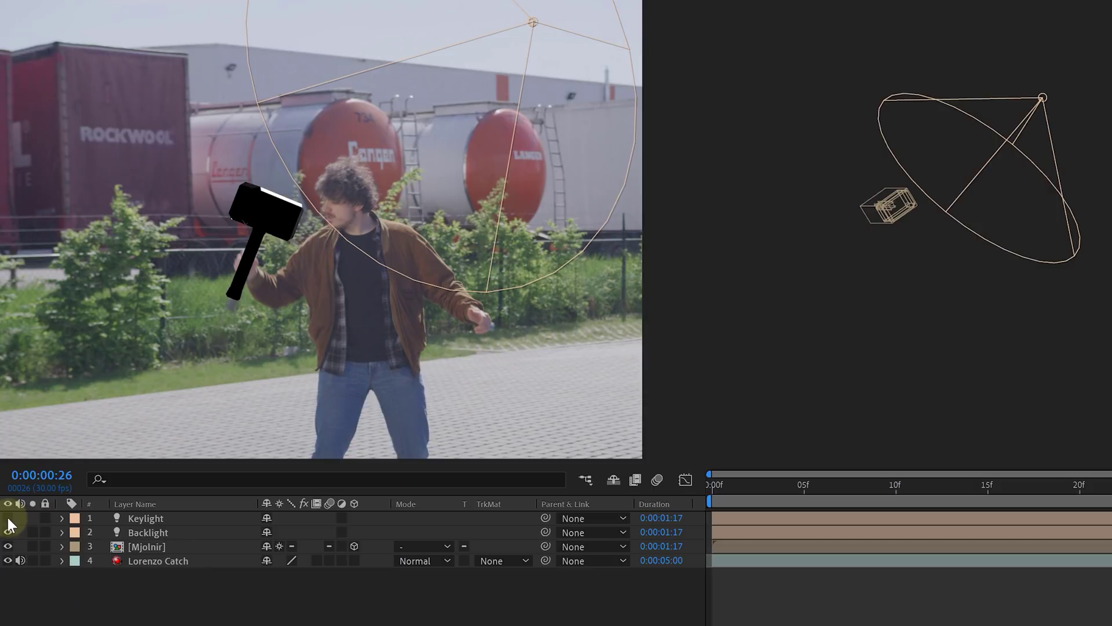
Step: Make the second light Ambient at 30% intensity and give the Mjolnir layer a Gaussian Blur of 3
left_click(8, 518)
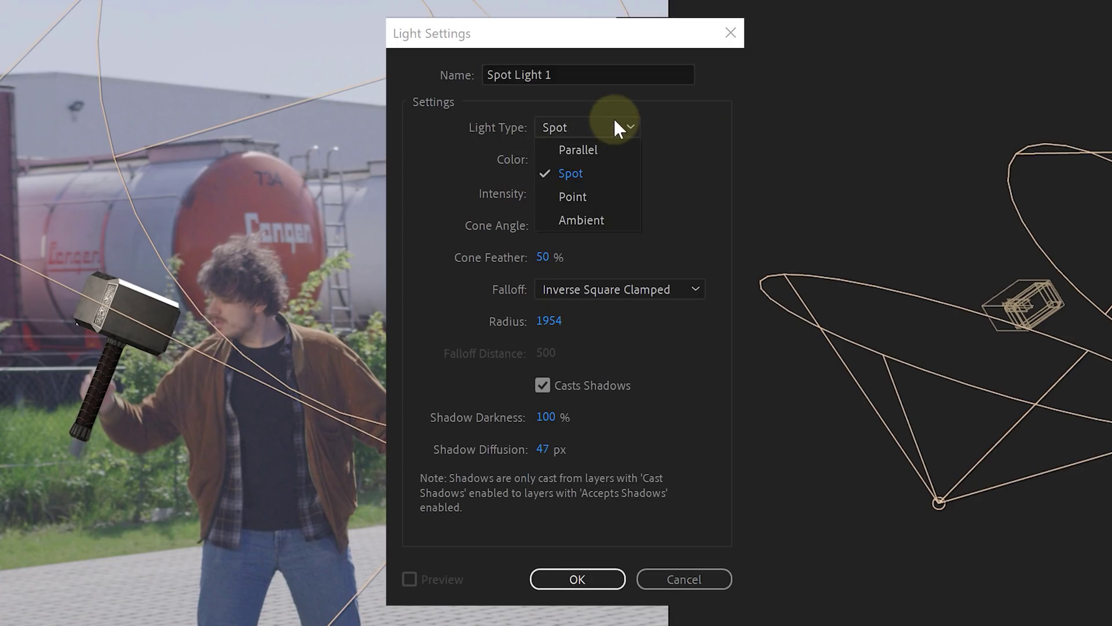
left_click(617, 217)
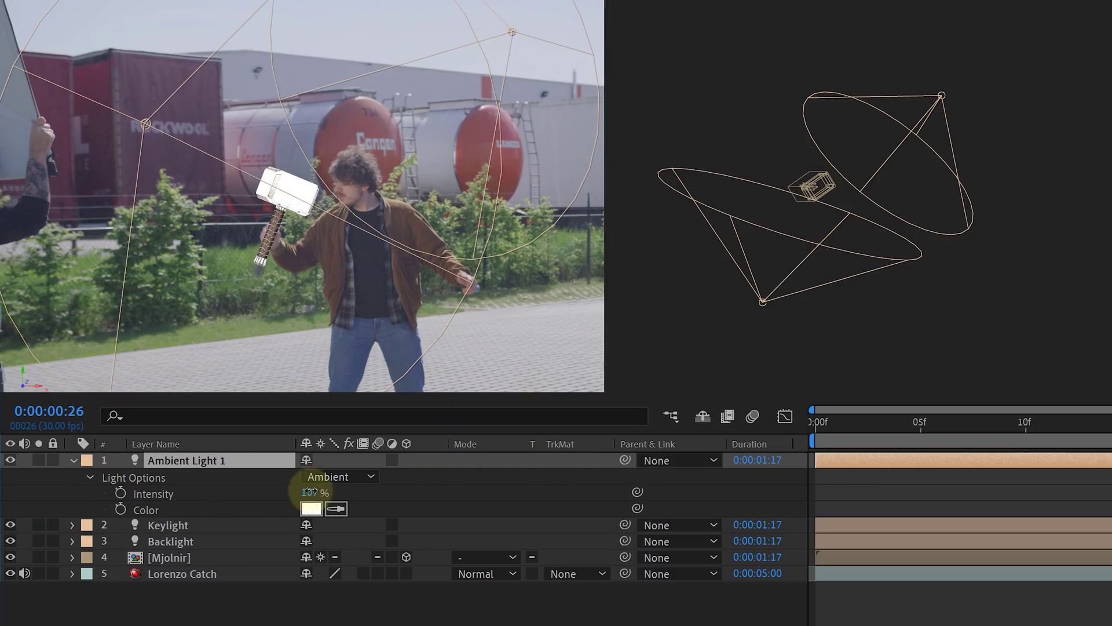
left_click_drag(311, 493, 240, 493)
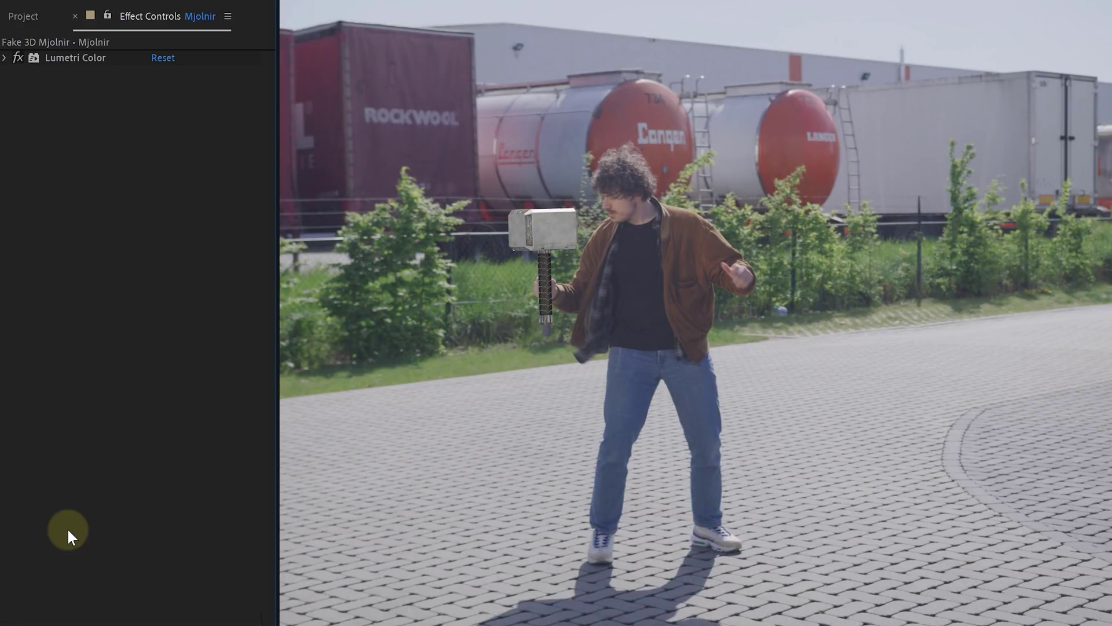
key("ctrl+alt+shift+e")
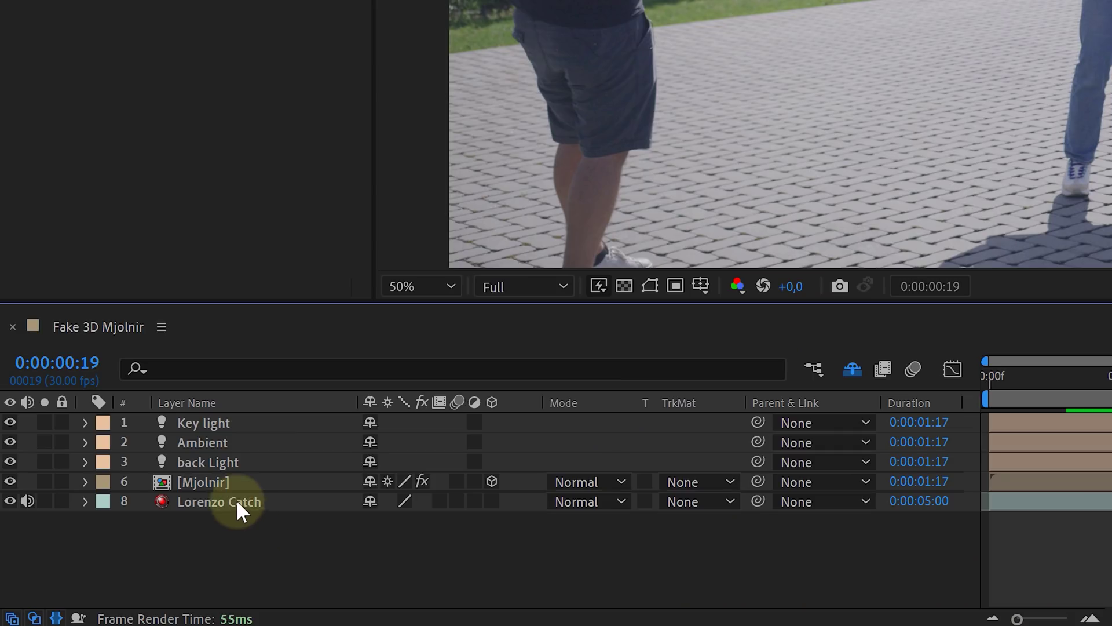
Step: Enable motion blur on every hammer plane inside the Mjolnir precomp and on the Mjolnir layer in Fake 3D Mjolnir
double_click(231, 480)
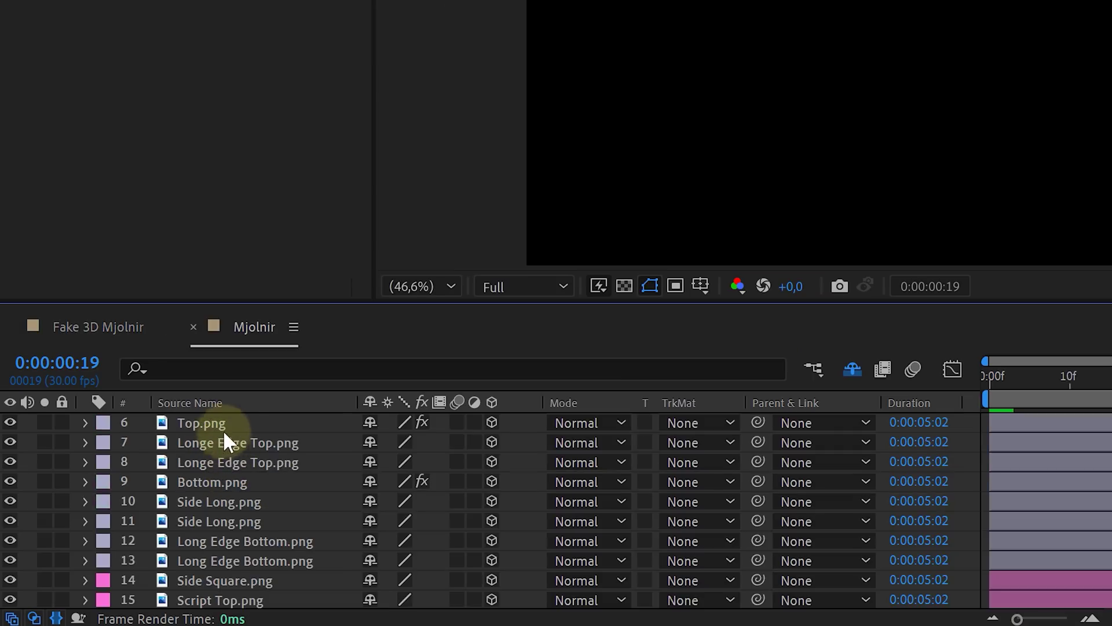
key("ctrl+a")
left_click(461, 422)
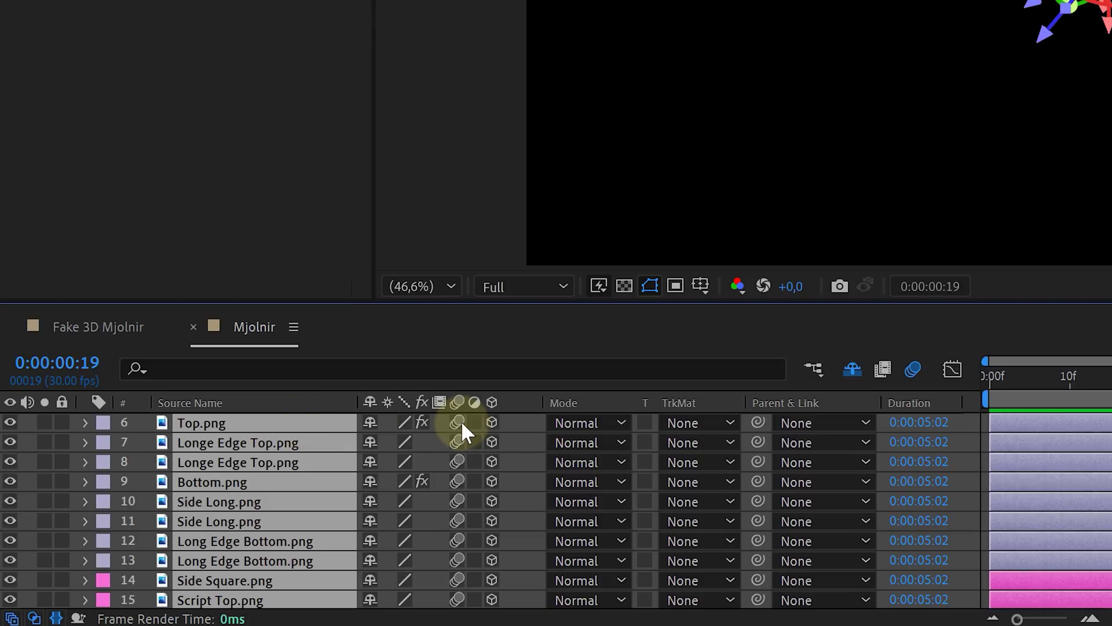
left_click(152, 342)
left_click(458, 482)
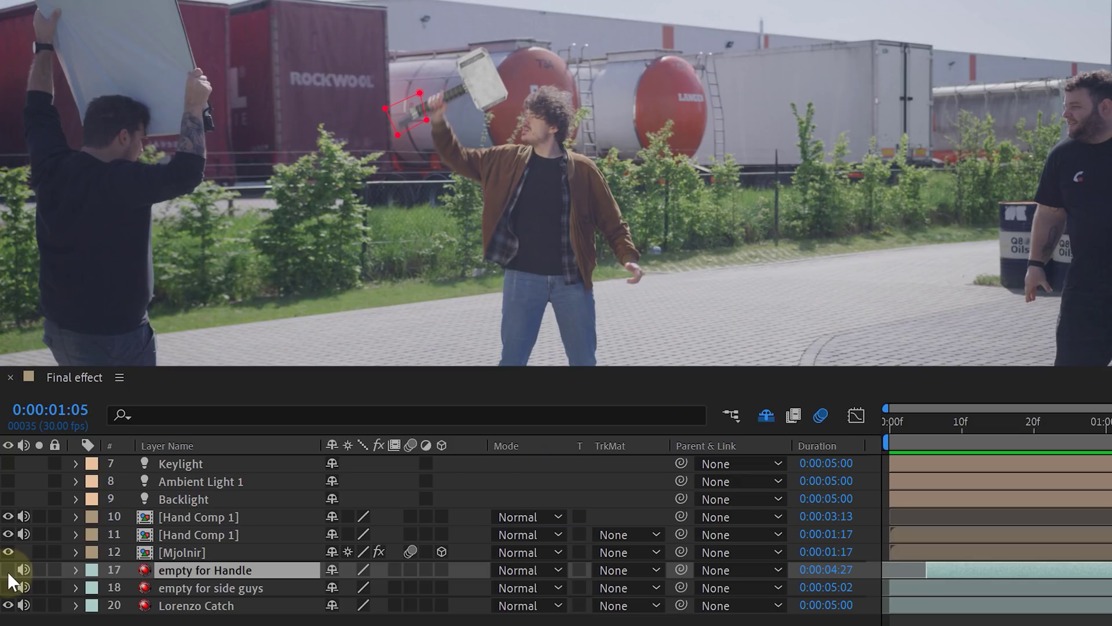
Step: Show the 'empty for side guys' clean plate and enable Fast Box Blur, Noise, Tint and Lumetri Color on Mjolnir
key("ctrl+Down")
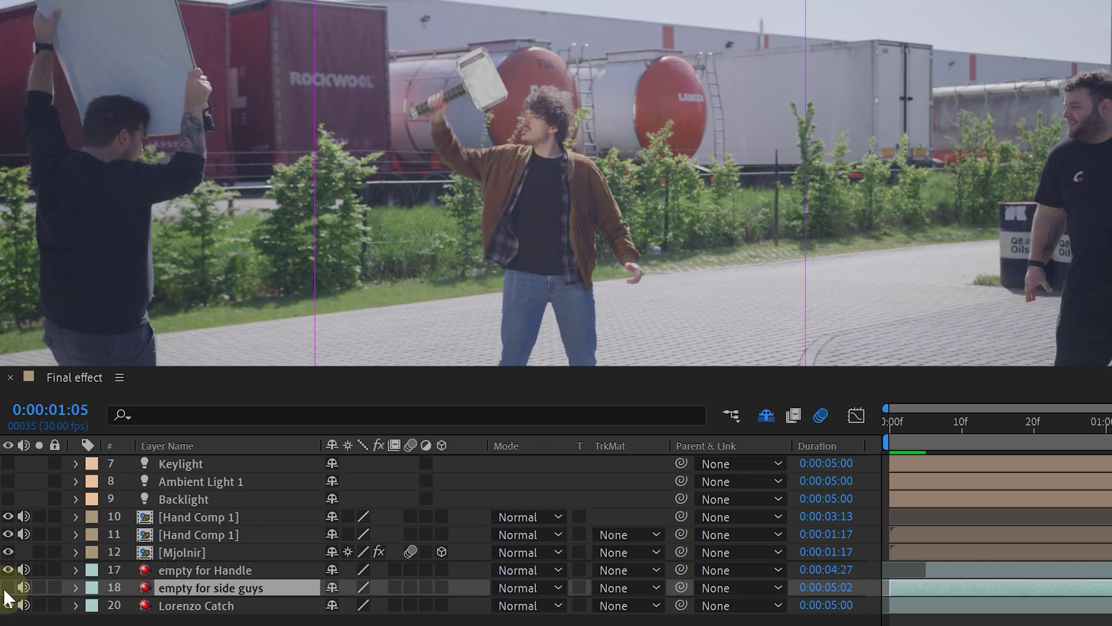
left_click(4, 591)
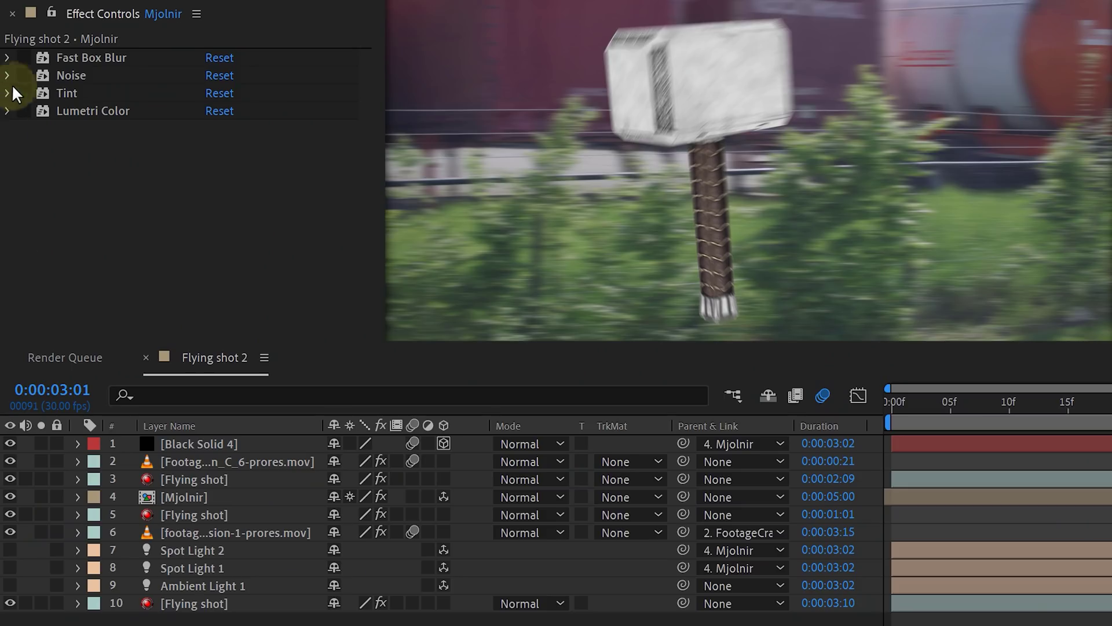
left_click_drag(23, 96, 22, 57)
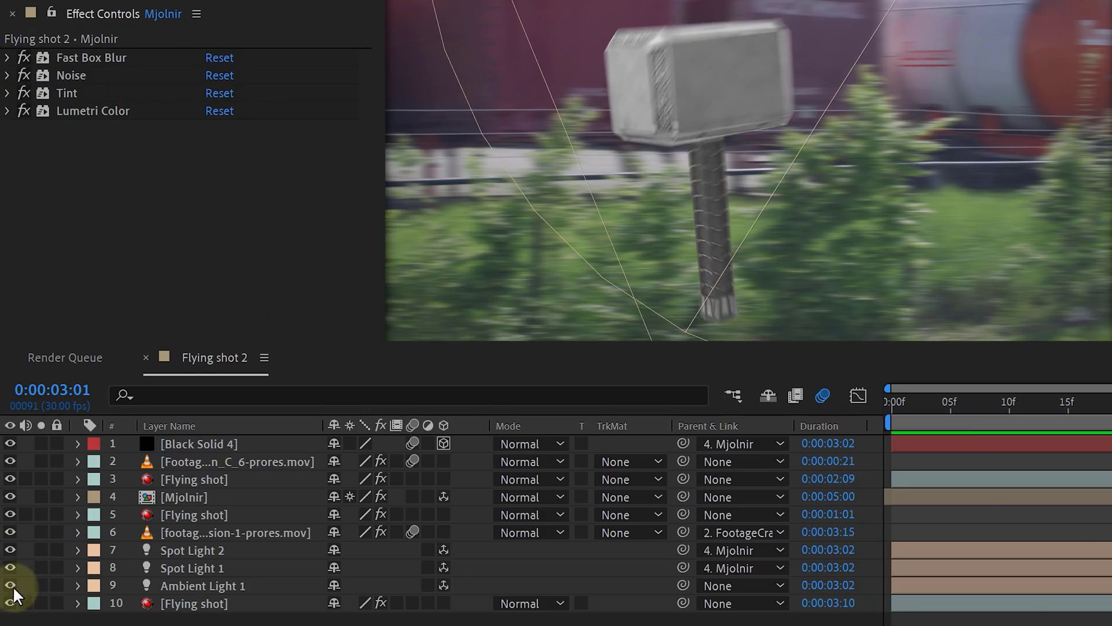